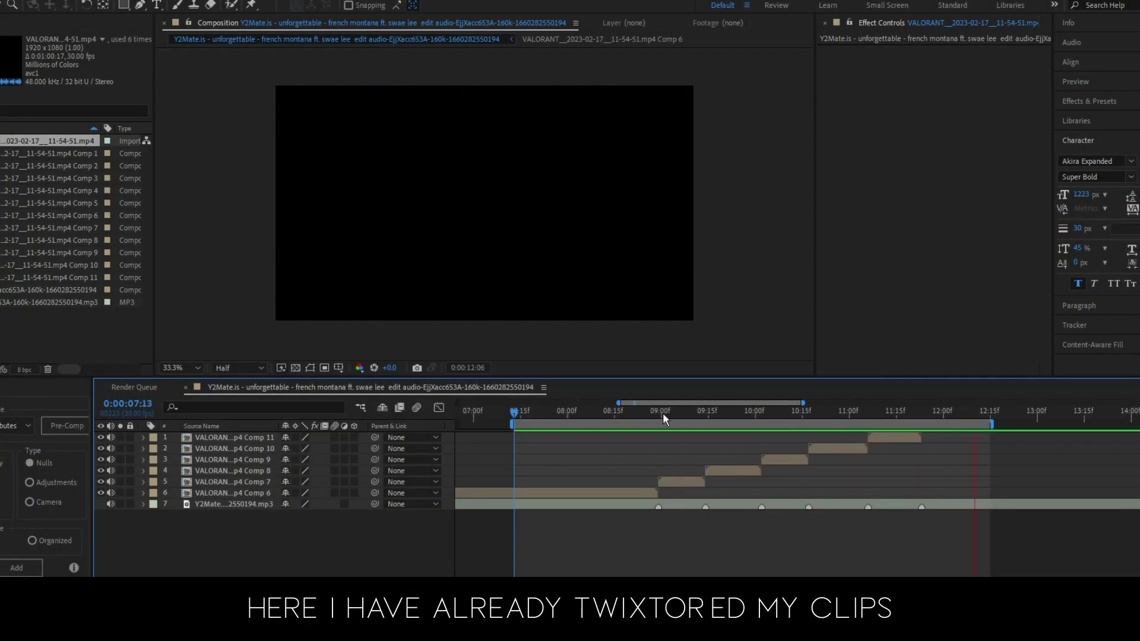
# Create two null objects above the Comp 7 clip, with the current time at the clip's start
pyautogui.click(662, 412)
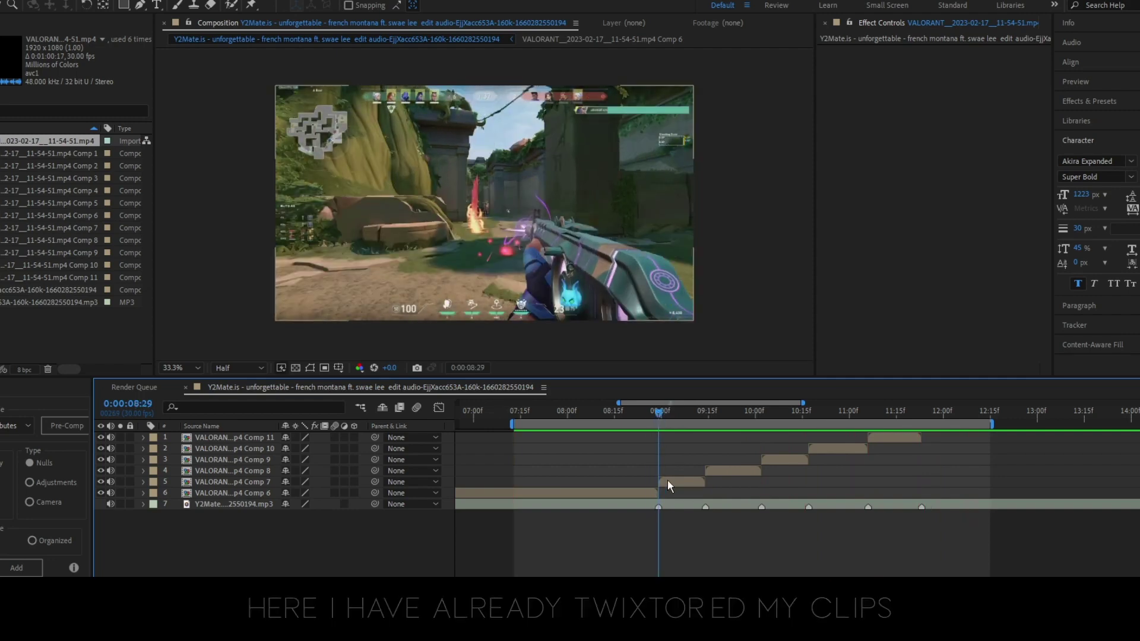
pyautogui.click(667, 481)
pyautogui.hotkey('ctrl', 'alt', 'shift', 'y')
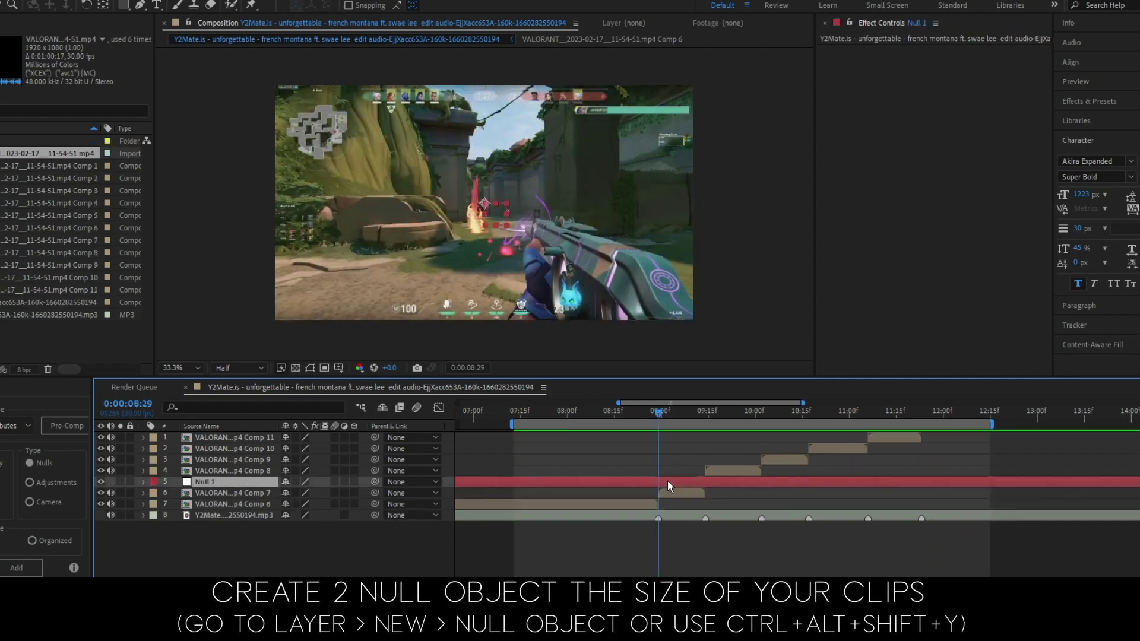
pyautogui.click(57, 0)
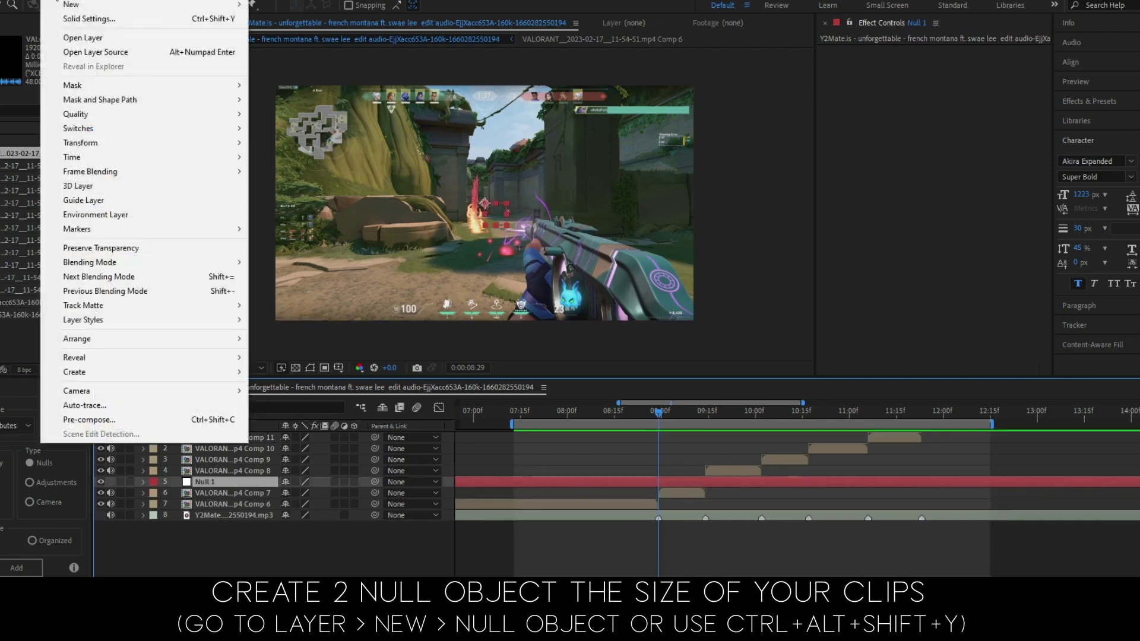
pyautogui.moveTo(89, 4)
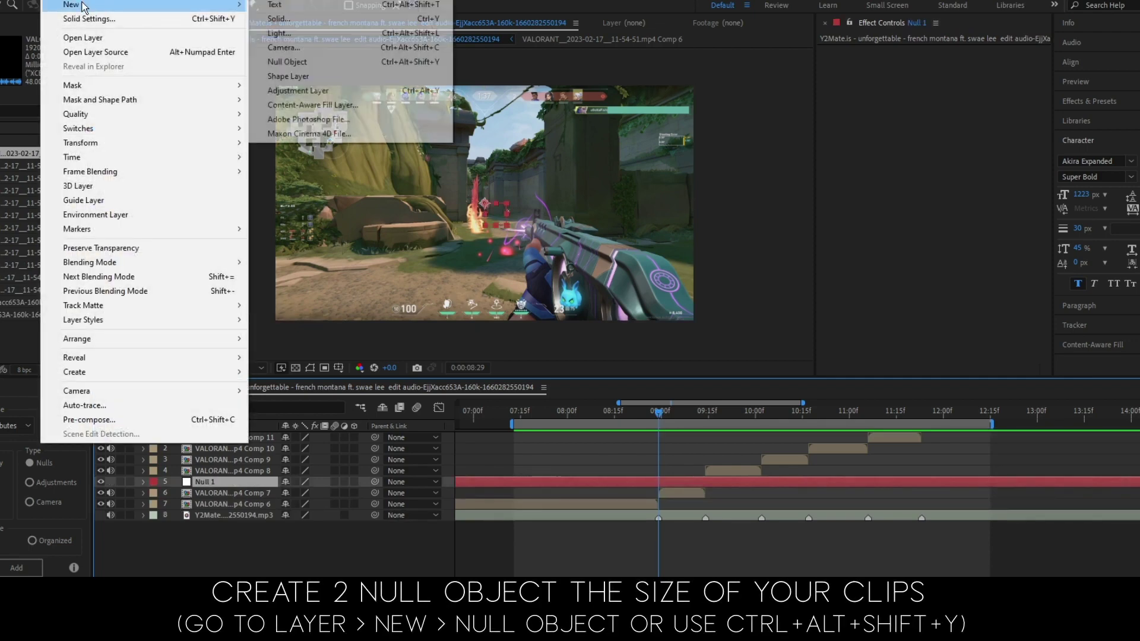
pyautogui.click(292, 63)
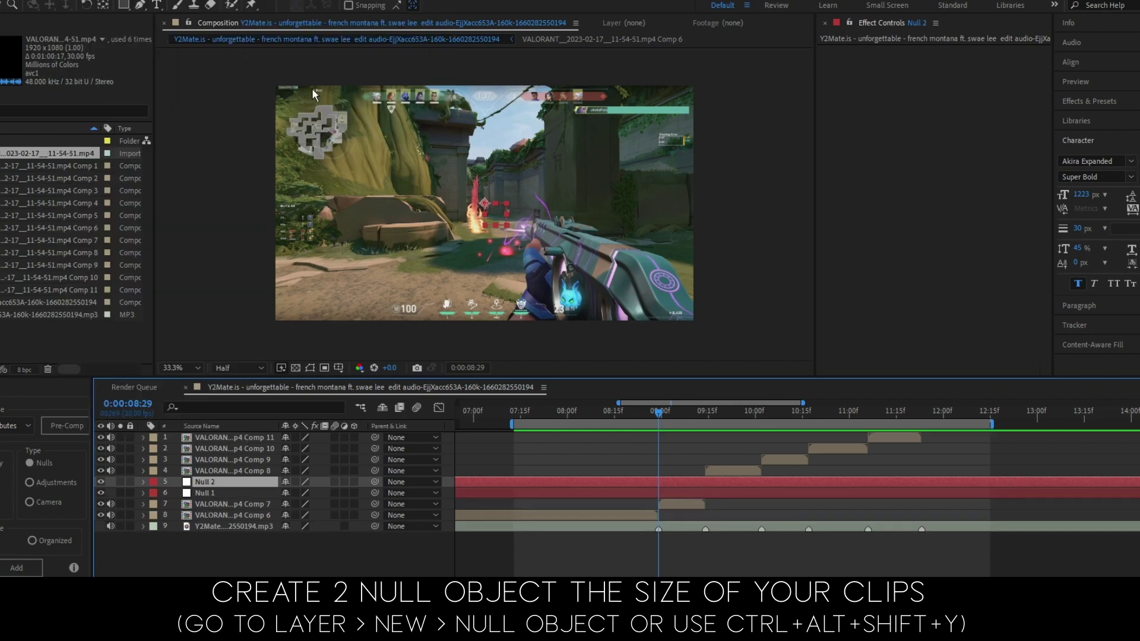
# Split Null 1 and Null 2 at the start of the Comp 7 clip and delete their portions before it
pyautogui.click(671, 491)
pyautogui.keyDown('shift'); pyautogui.click(675, 482); pyautogui.keyUp('shift')
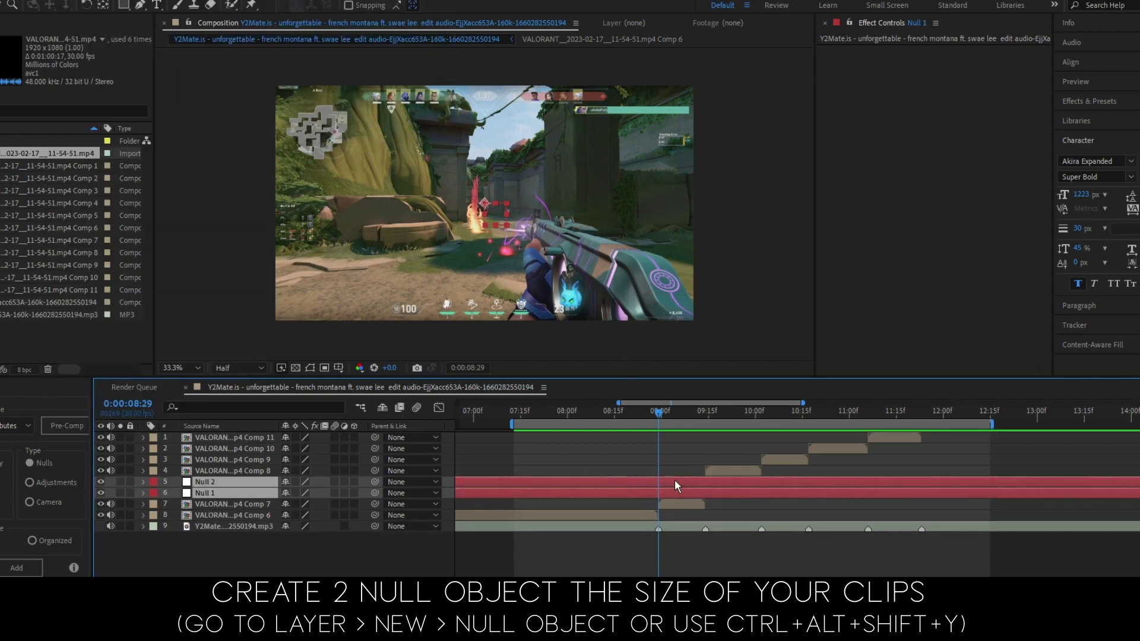
pyautogui.hotkey('ctrl', 'shift', 'd')
pyautogui.click(645, 493)
pyautogui.press('Delete')
pyautogui.click(644, 501)
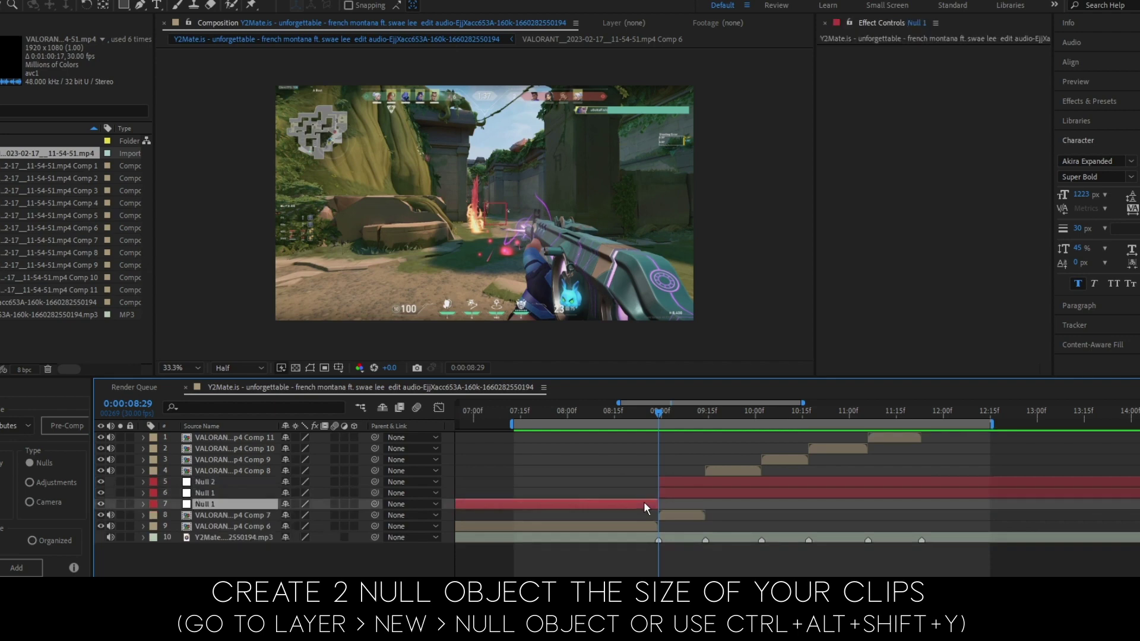
pyautogui.press('Delete')
# Split both nulls at 0:00:09:14, the end of the Comp 7 clip, and delete the portions after it
pyautogui.moveTo(664, 414); pyautogui.dragTo(707, 421)
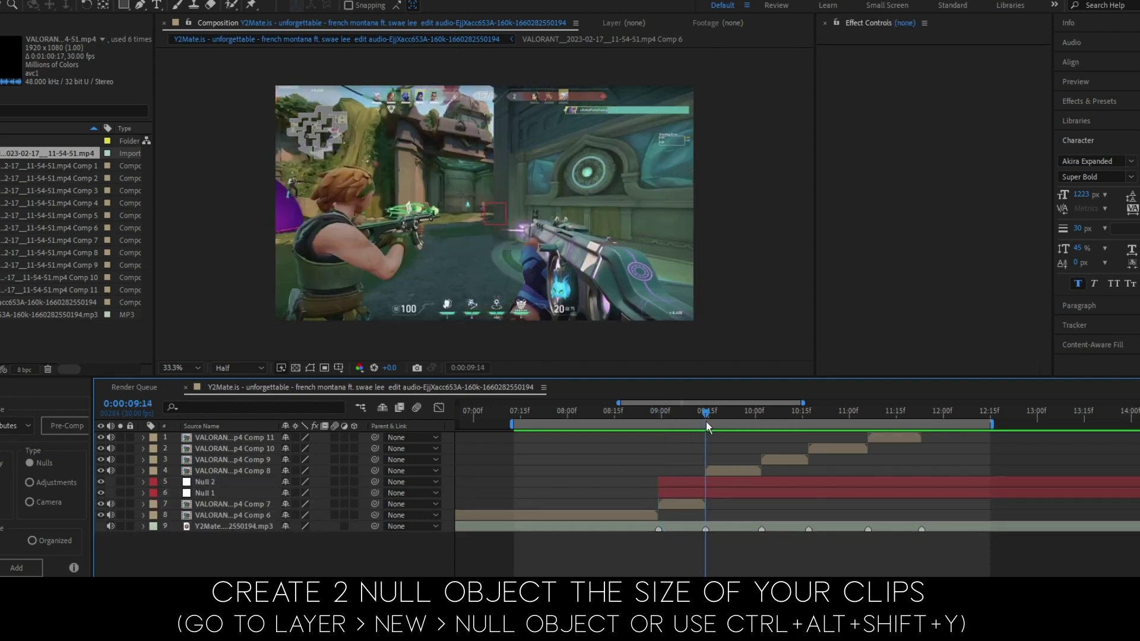
pyautogui.click(715, 488)
pyautogui.keyDown('shift'); pyautogui.click(715, 478); pyautogui.keyUp('shift')
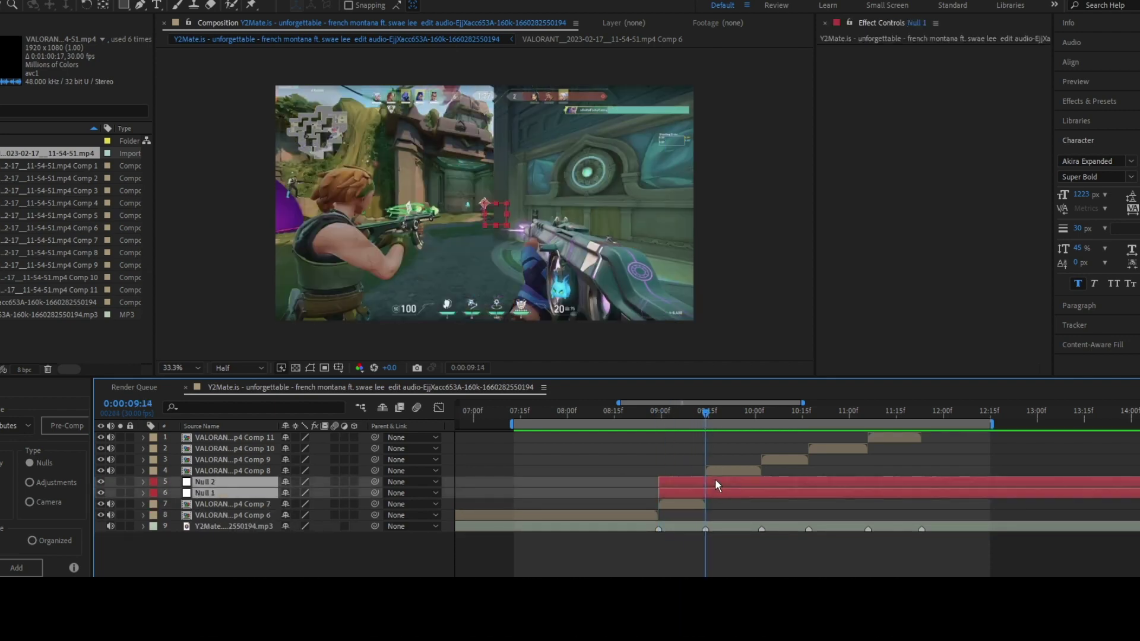
pyautogui.hotkey('ctrl', 'shift', 'd')
pyautogui.press('Delete')
# Parent the Comp 7 clip to Null 1 and parent Null 1 to Null 2
pyautogui.click(689, 503)
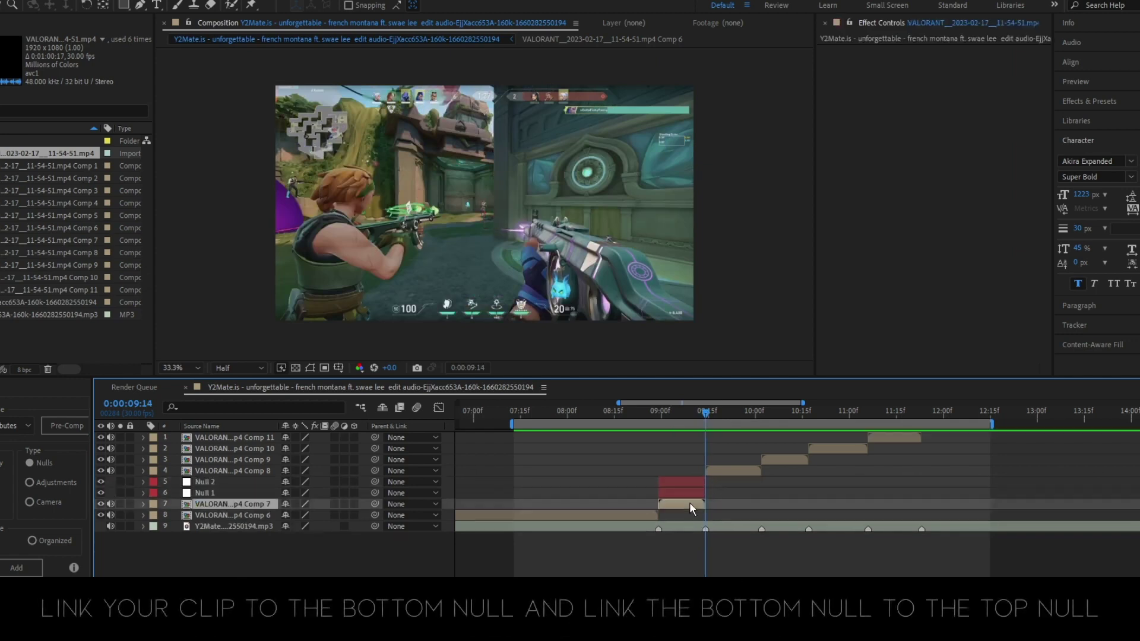
pyautogui.moveTo(379, 502); pyautogui.dragTo(349, 482)
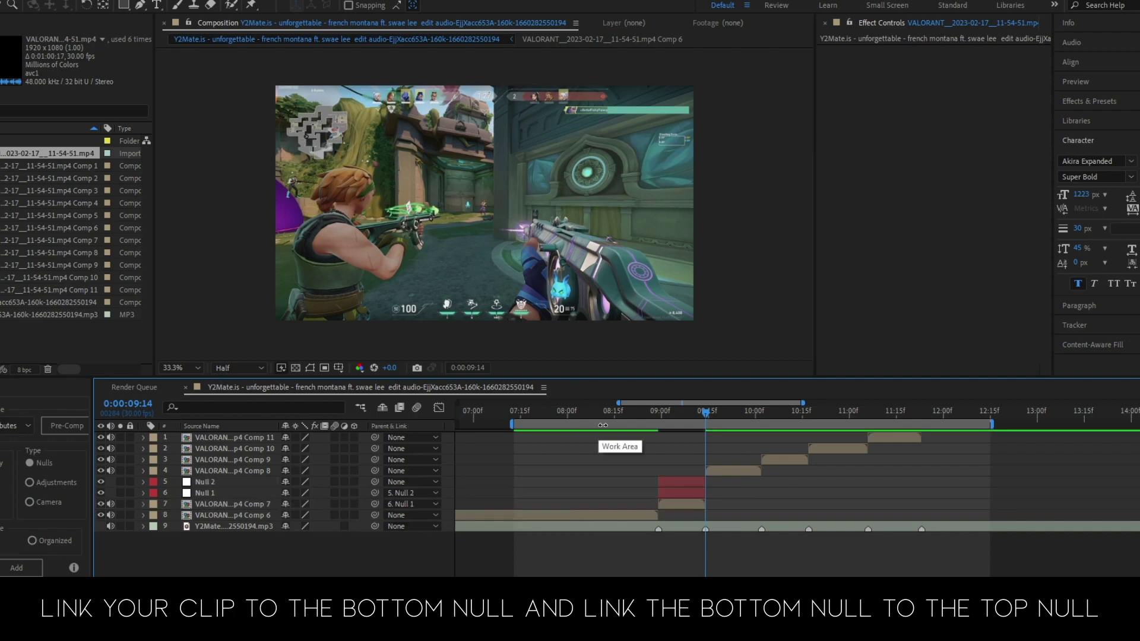
# Keyframe Null 1's scale at 110% and move that keyframe to the end of the null
pyautogui.click(657, 411)
pyautogui.click(665, 490)
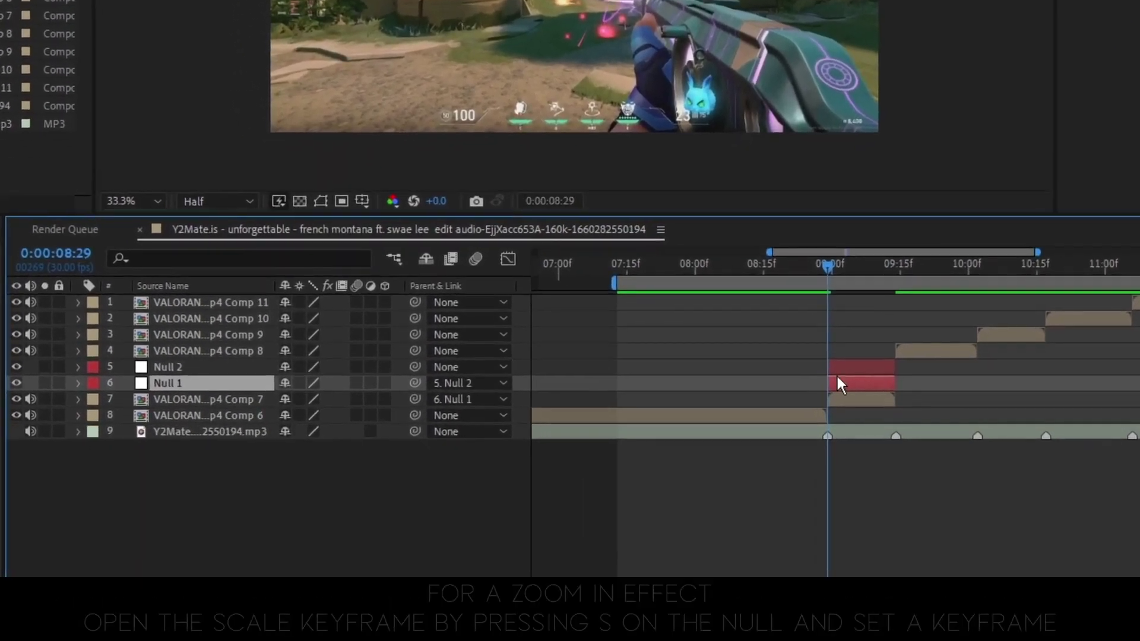
pyautogui.press('s')
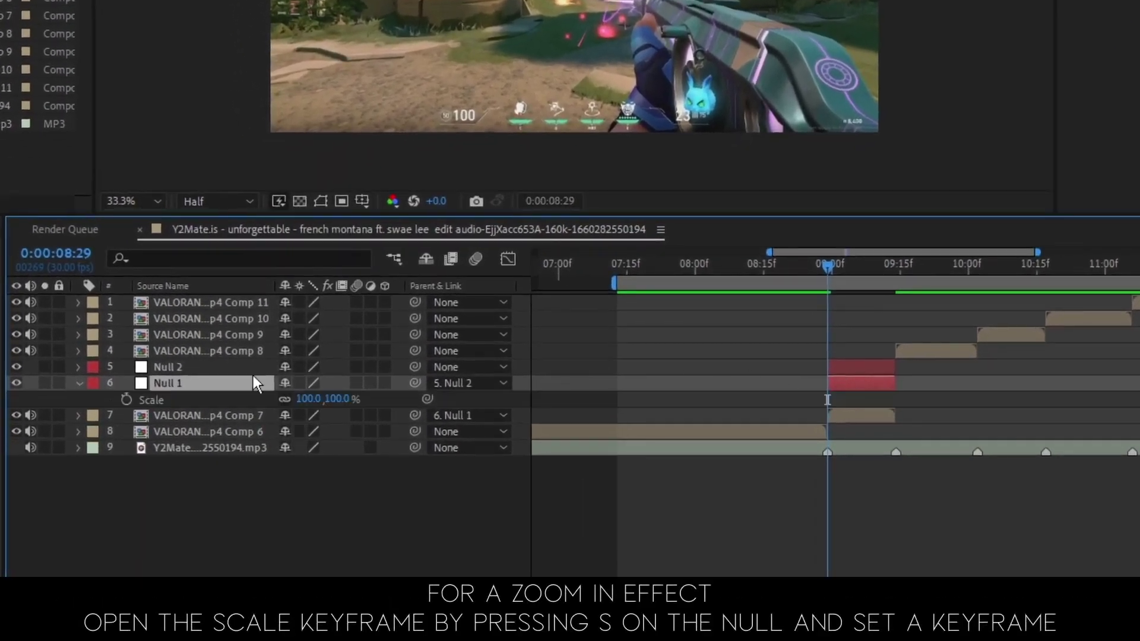
pyautogui.click(126, 400)
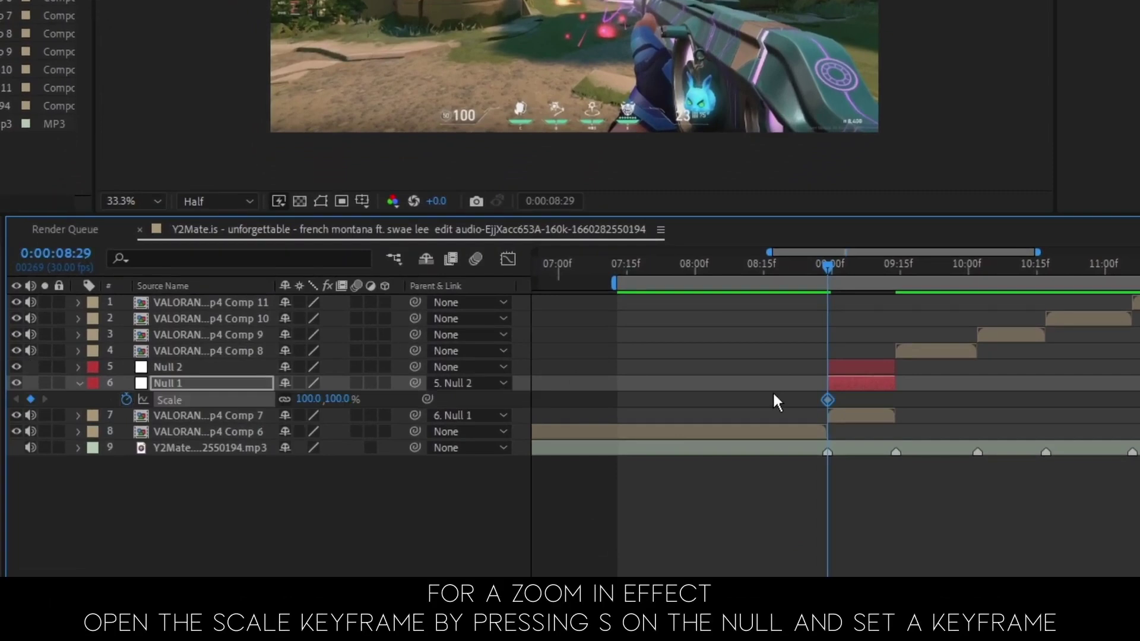
pyautogui.doubleClick(825, 399)
pyautogui.write('110')
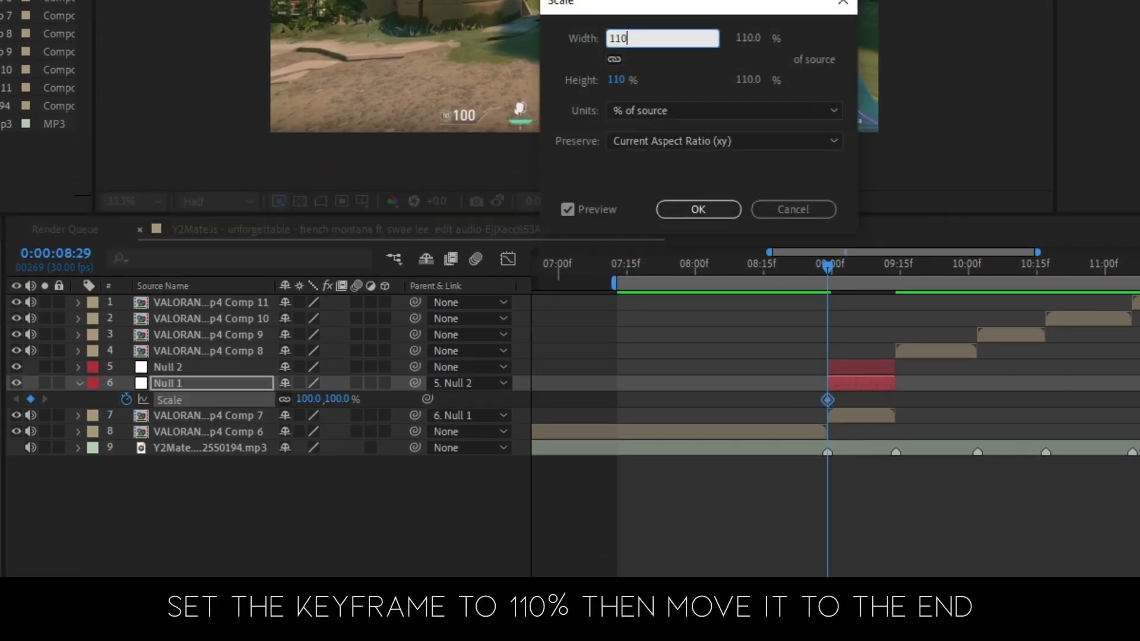
pyautogui.press('Return')
pyautogui.moveTo(827, 399); pyautogui.dragTo(893, 405)
# Add a second scale keyframe of 1% at the start of Null 1
pyautogui.press('=')
pyautogui.press('=')
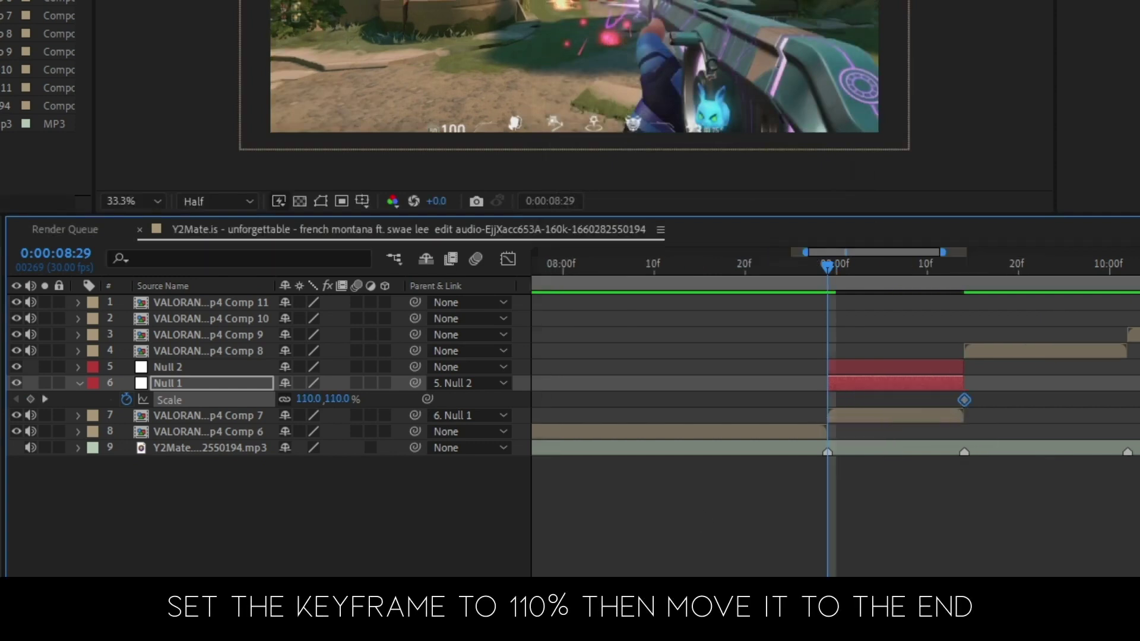
pyautogui.hscroll(1, 930, 475)
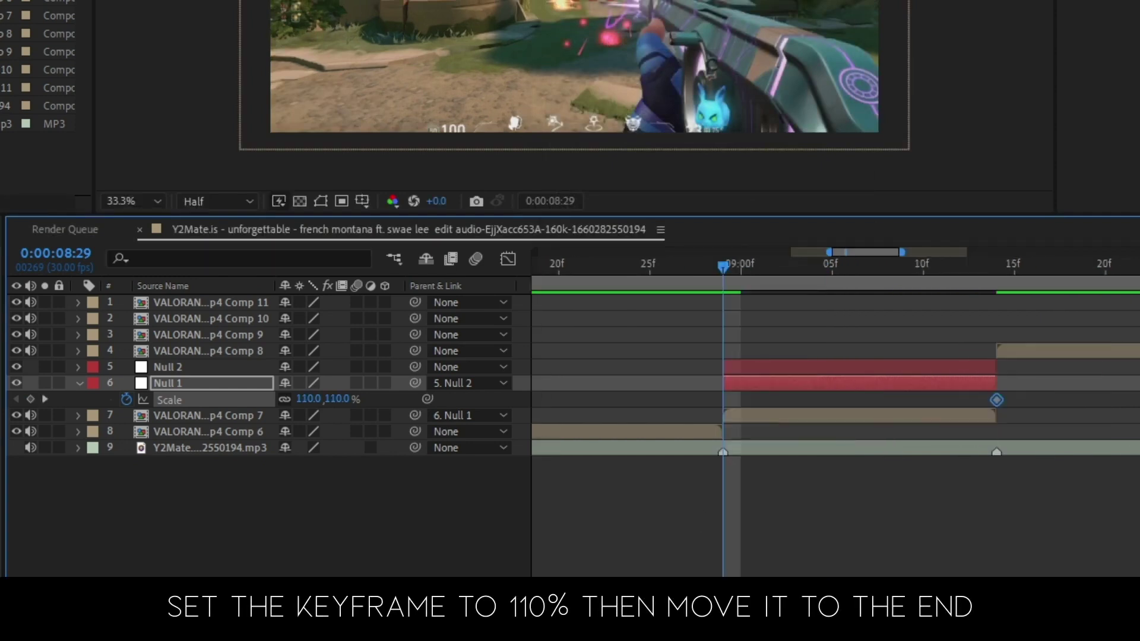
pyautogui.click(306, 401)
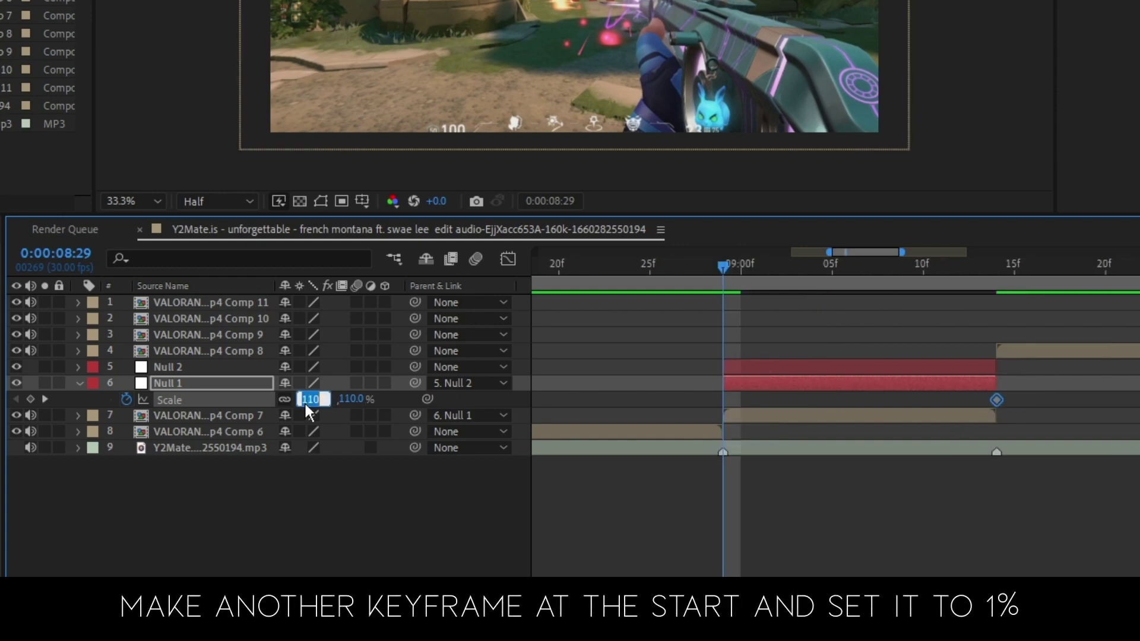
pyautogui.write('1')
pyautogui.press('Return')
pyautogui.click(836, 504)
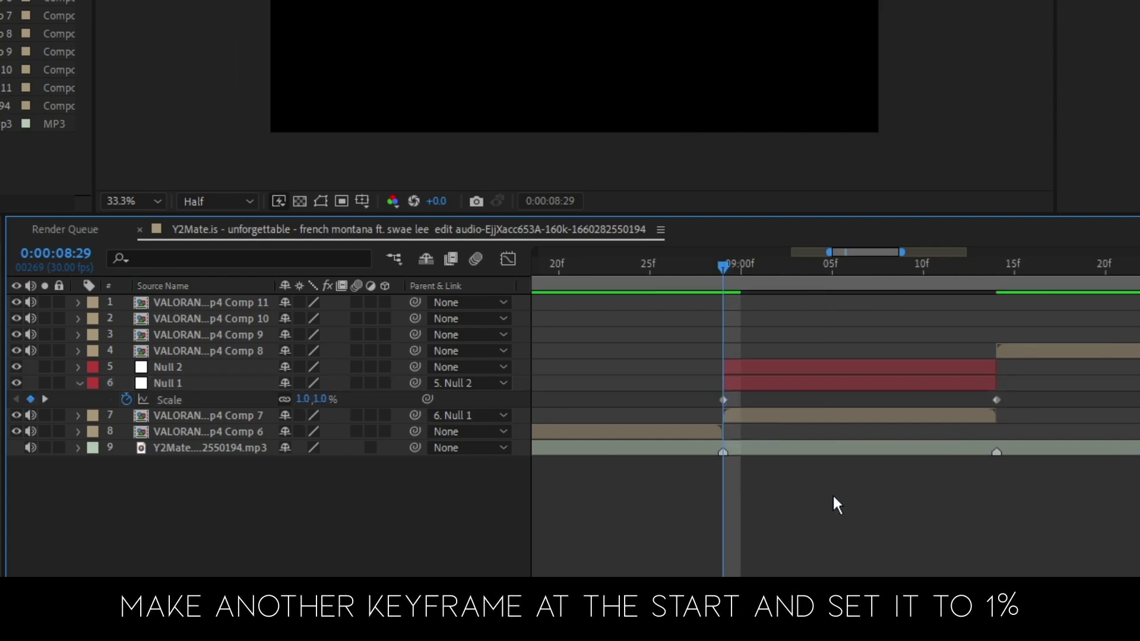
# Find the Motion Tile effect, apply it to the Comp 7 clip and clear the effect search
pyautogui.click(770, 419)
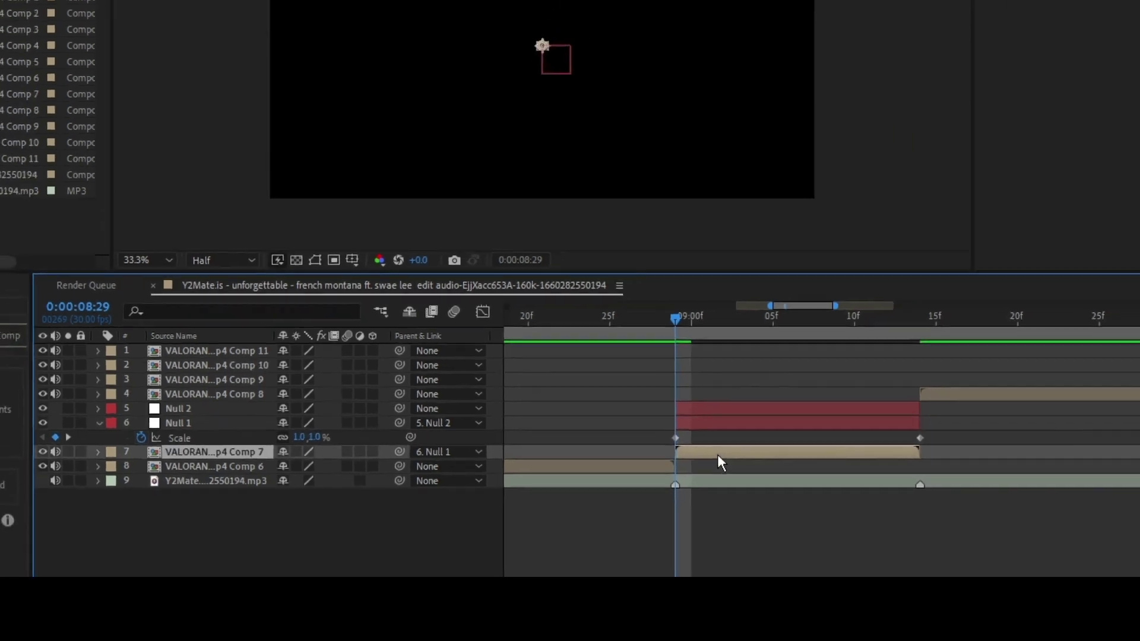
pyautogui.click(1116, 77)
pyautogui.press('BackSpace')
pyautogui.press('BackSpace')
pyautogui.press('BackSpace')
pyautogui.press('BackSpace')
pyautogui.press('BackSpace')
pyautogui.press('BackSpace')
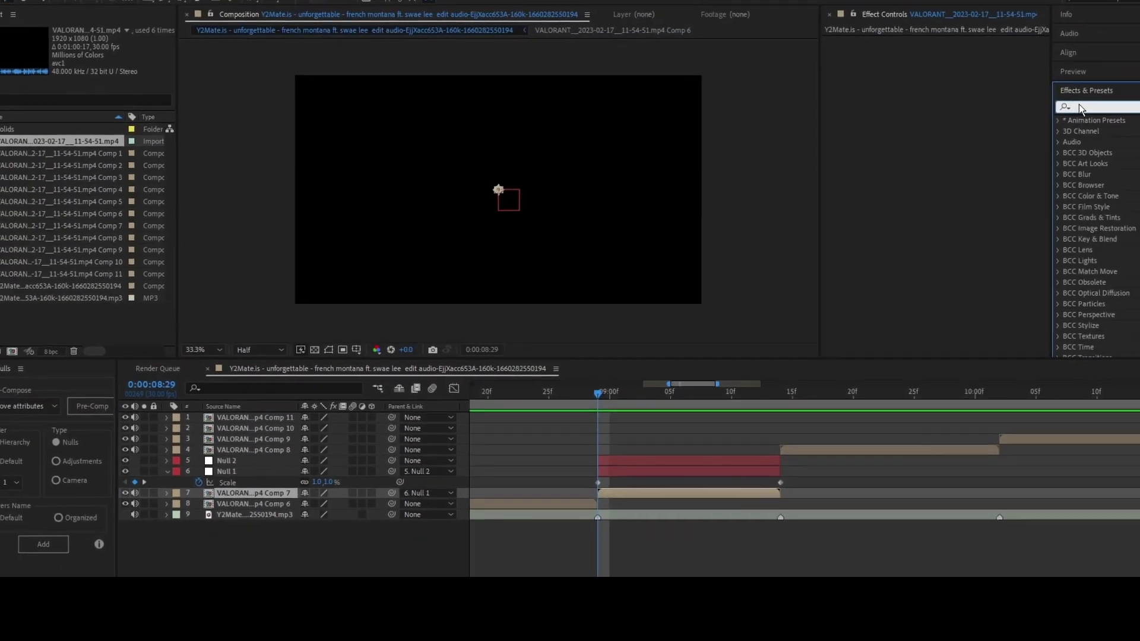
pyautogui.write('mot')
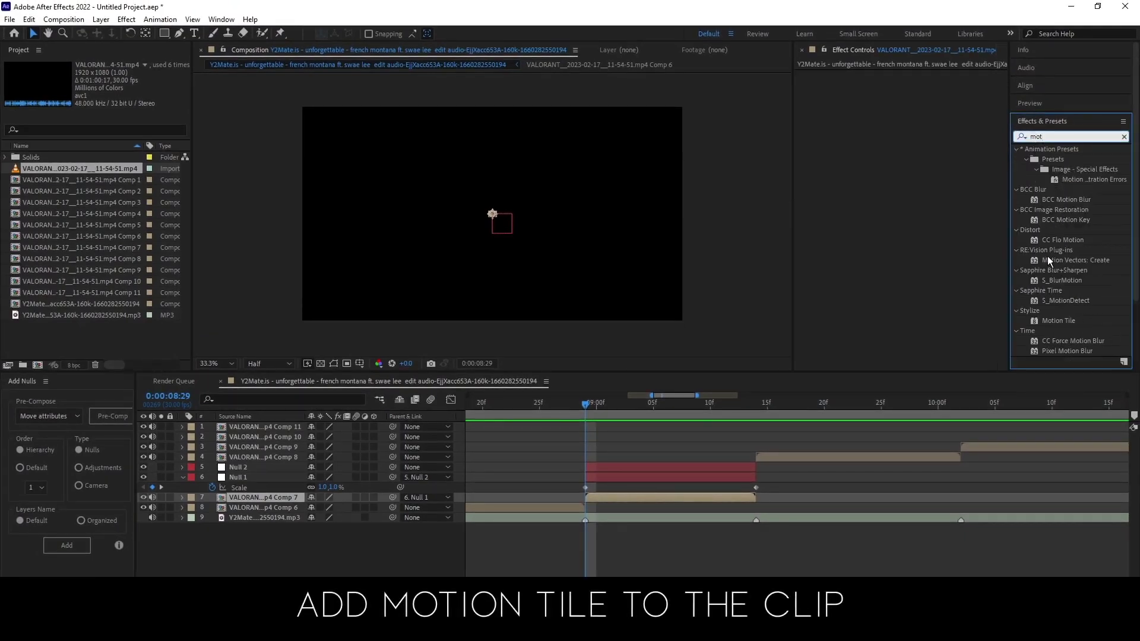
pyautogui.moveTo(1059, 319); pyautogui.dragTo(617, 501)
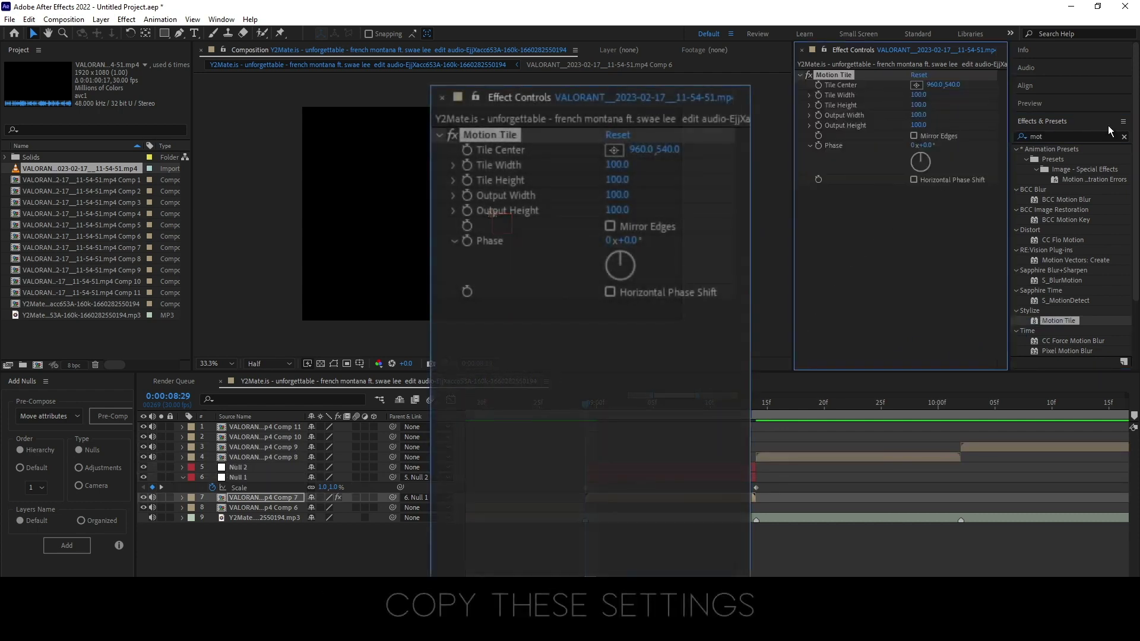
pyautogui.click(1124, 137)
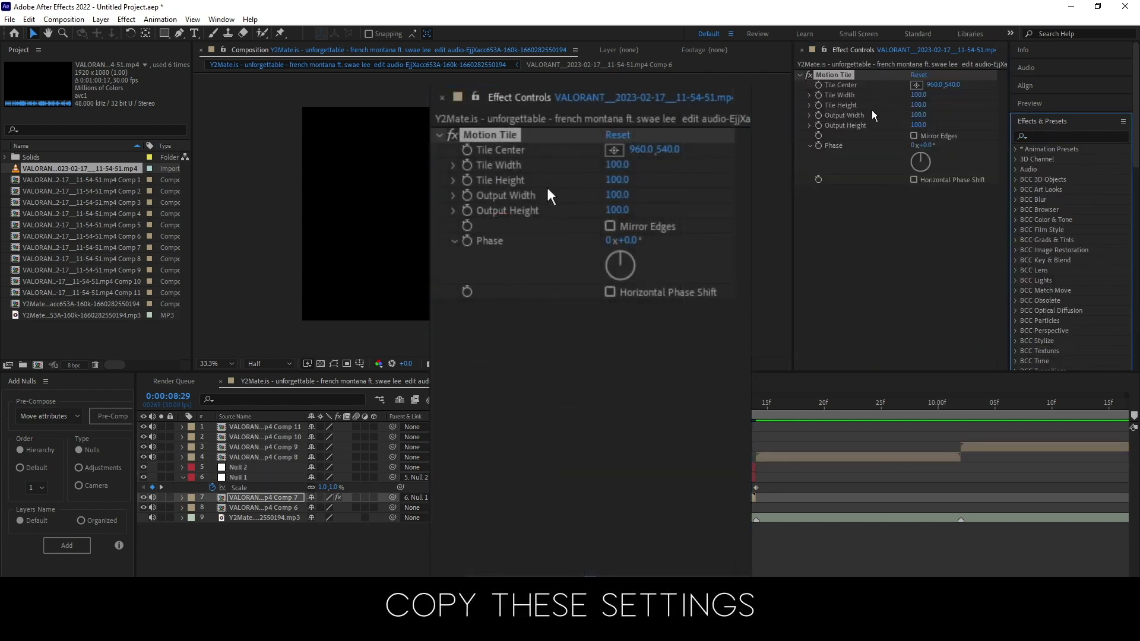
# Set Motion Tile's output width and output height to 300 and enable Mirror Edges
pyautogui.click(918, 114)
pyautogui.write('300')
pyautogui.click(917, 125)
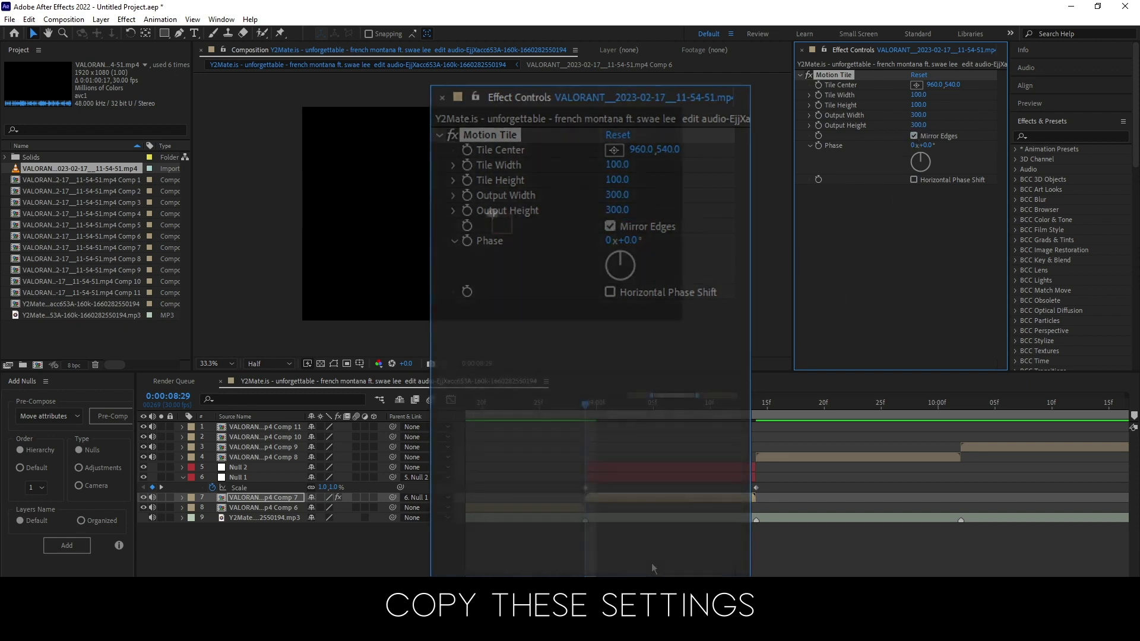
pyautogui.click(650, 542)
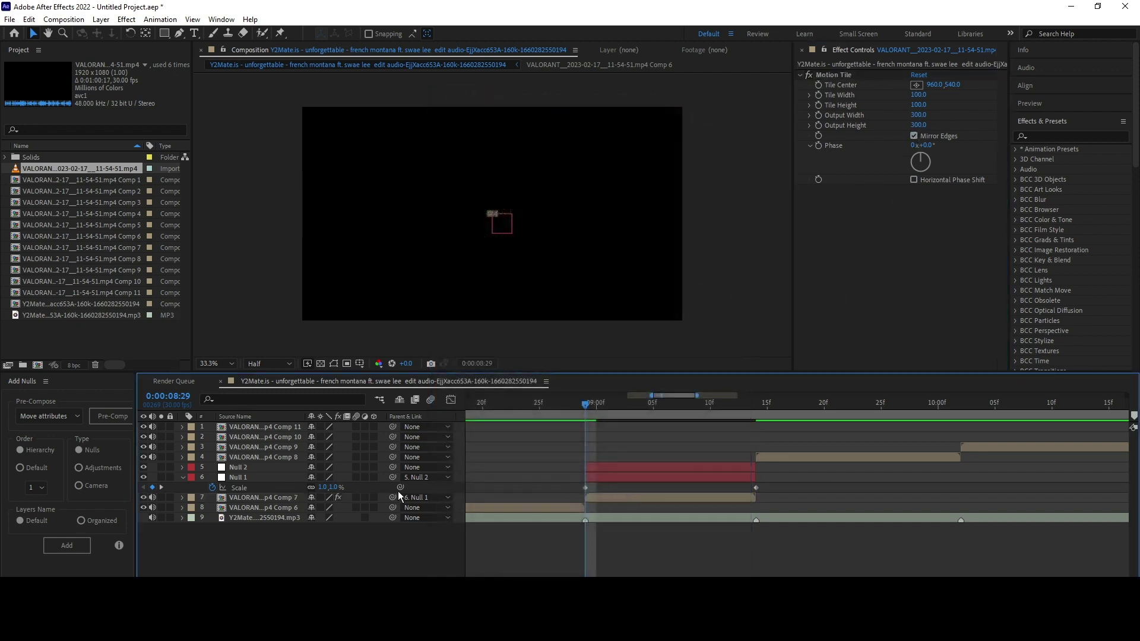
# Enable motion blur for the Comp 7 layer and the composition
pyautogui.click(378, 500)
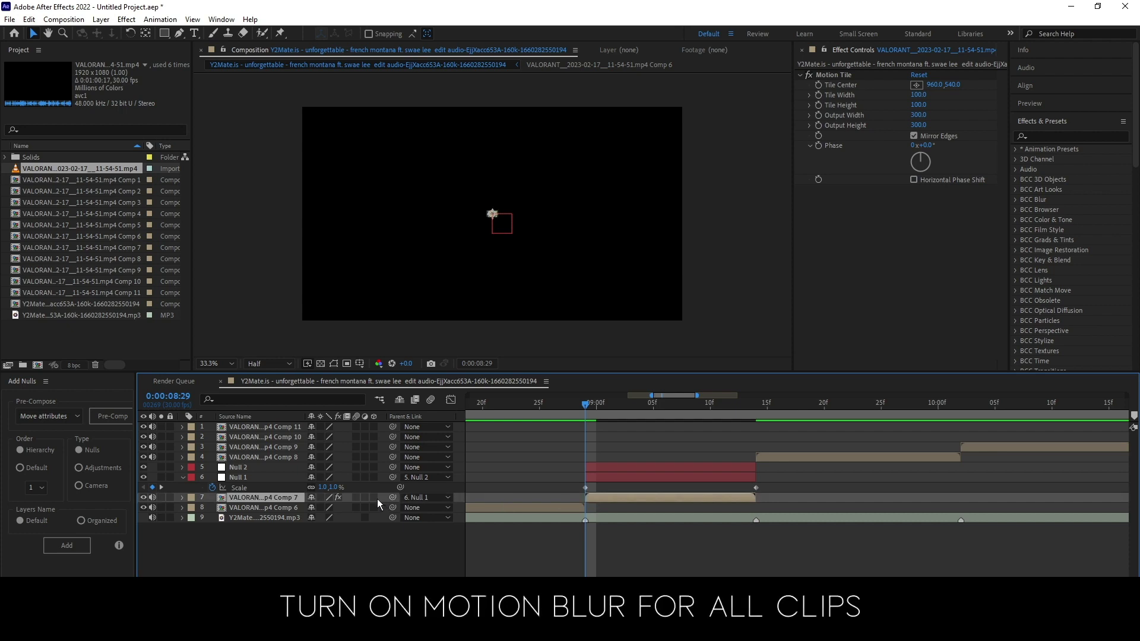
pyautogui.click(356, 498)
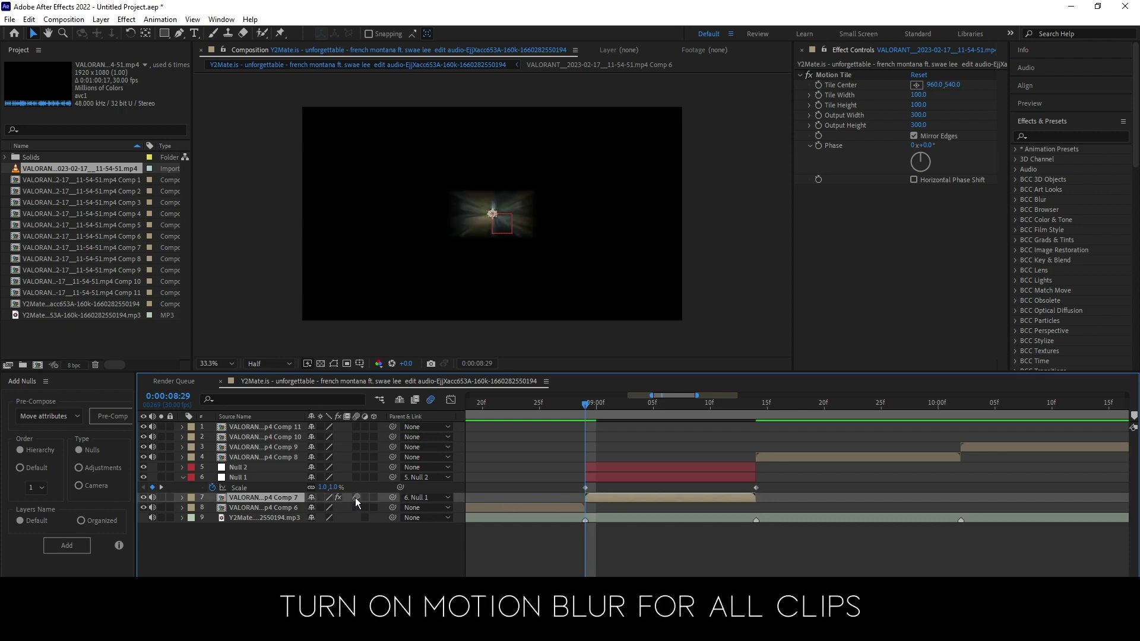
# Easy ease both Null 1 scale keyframes and shape their graph into a steep initial rise that flattens out toward the end
pyautogui.click(287, 477)
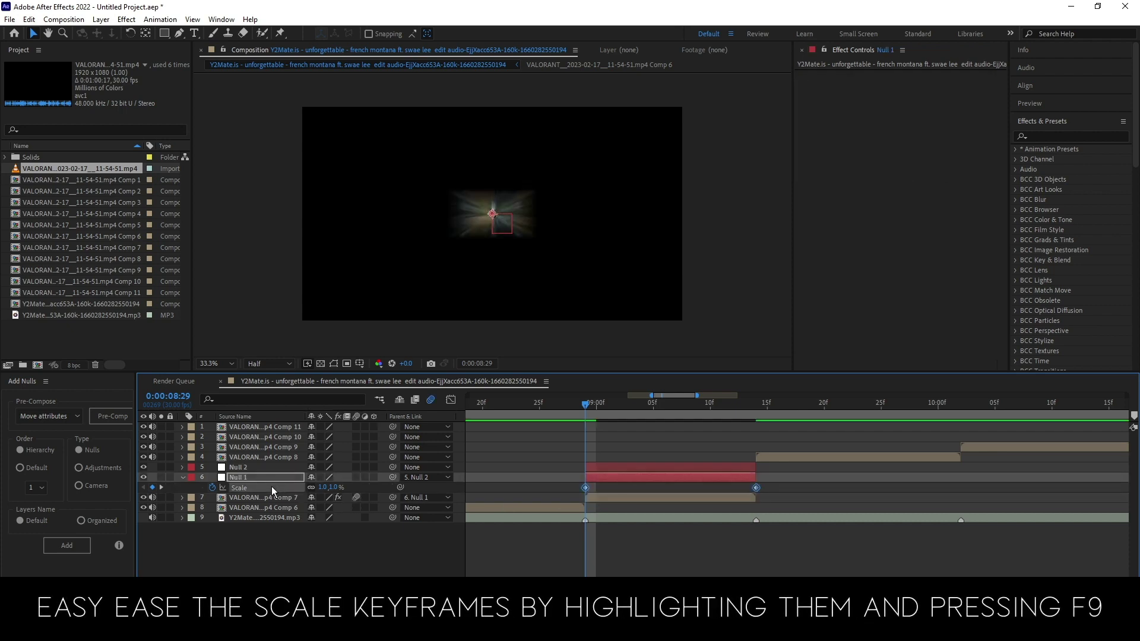
pyautogui.press('F9')
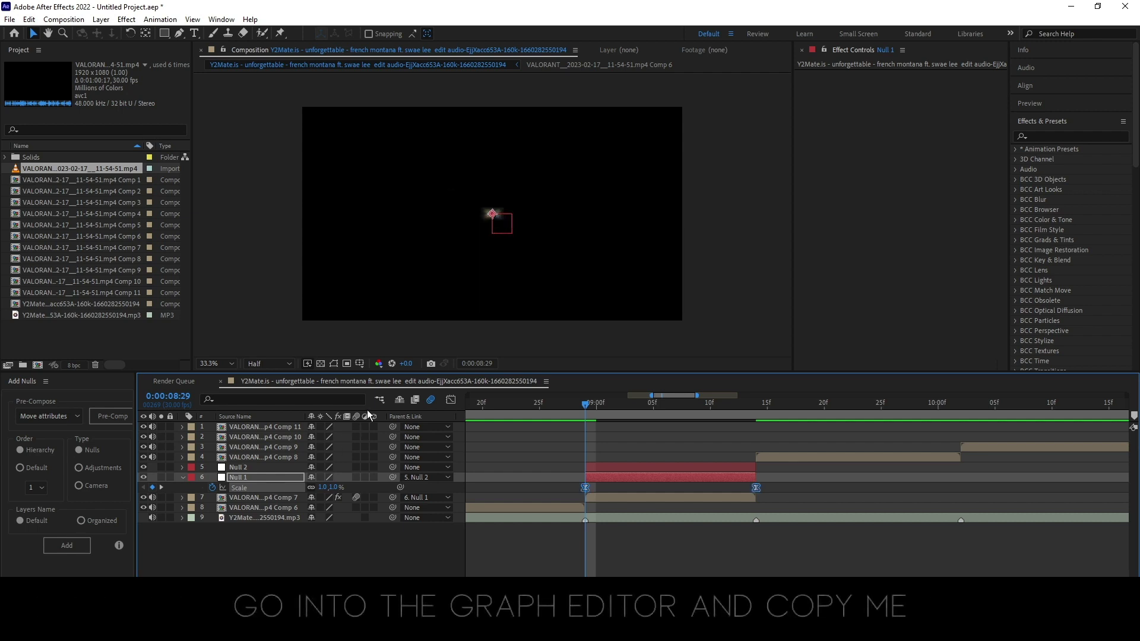
pyautogui.click(450, 400)
pyautogui.moveTo(562, 547); pyautogui.dragTo(587, 437)
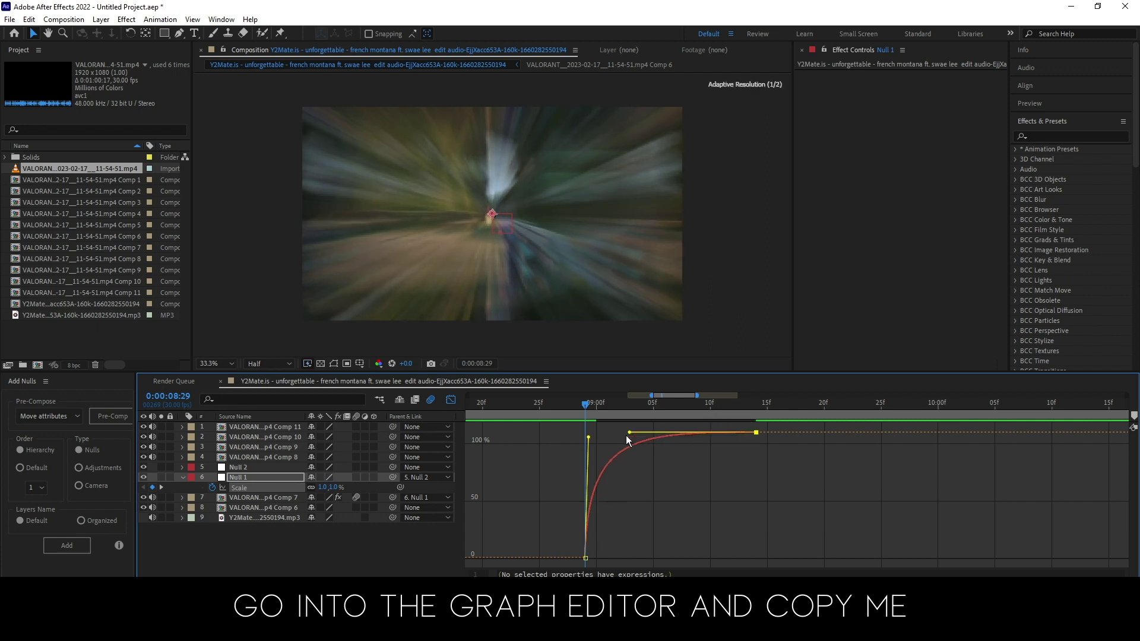
pyautogui.moveTo(677, 434); pyautogui.dragTo(591, 434)
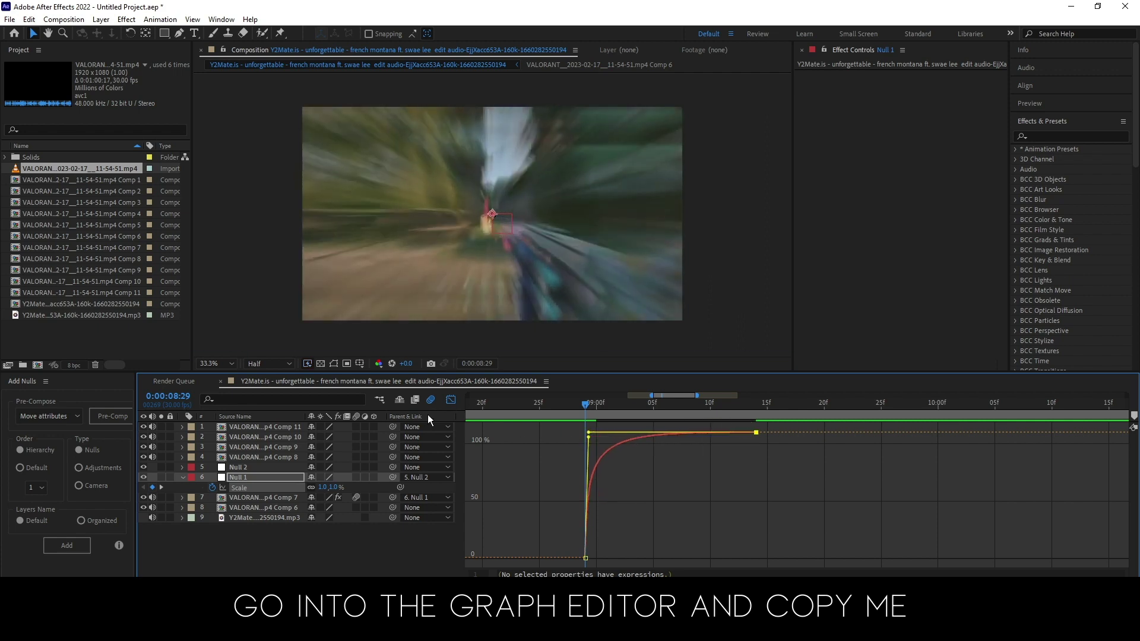
pyautogui.click(451, 400)
# Preview the zoom-in on the Comp 7 clip from shortly before its start
pyautogui.moveTo(586, 405); pyautogui.dragTo(540, 406)
pyautogui.press('space')
pyautogui.click(547, 405)
pyautogui.press('space')
pyautogui.moveTo(548, 405); pyautogui.dragTo(659, 407)
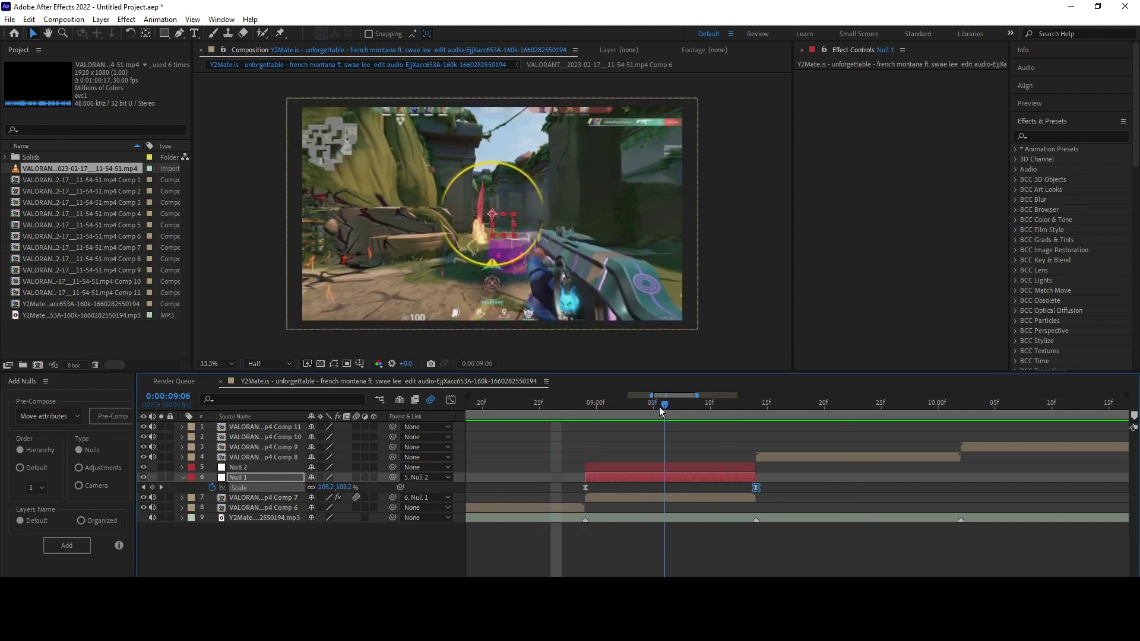
# Keyframe Null 2's scale at the layer's start and add a second scale keyframe of 1% at its end
pyautogui.click(647, 465)
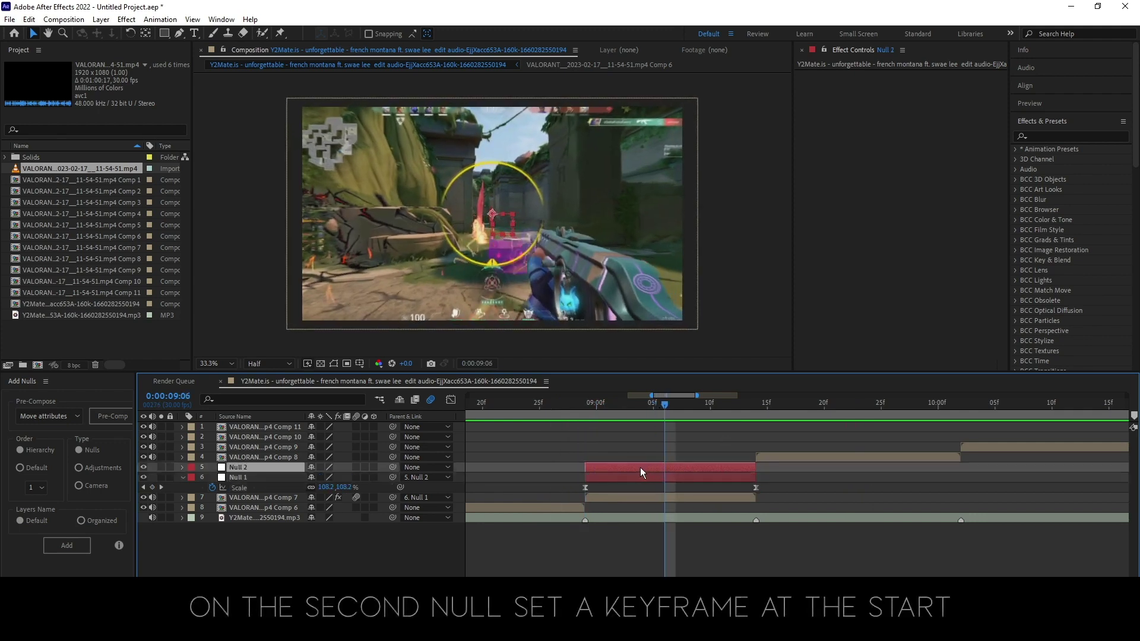
pyautogui.moveTo(579, 405); pyautogui.dragTo(745, 411)
pyautogui.press('s')
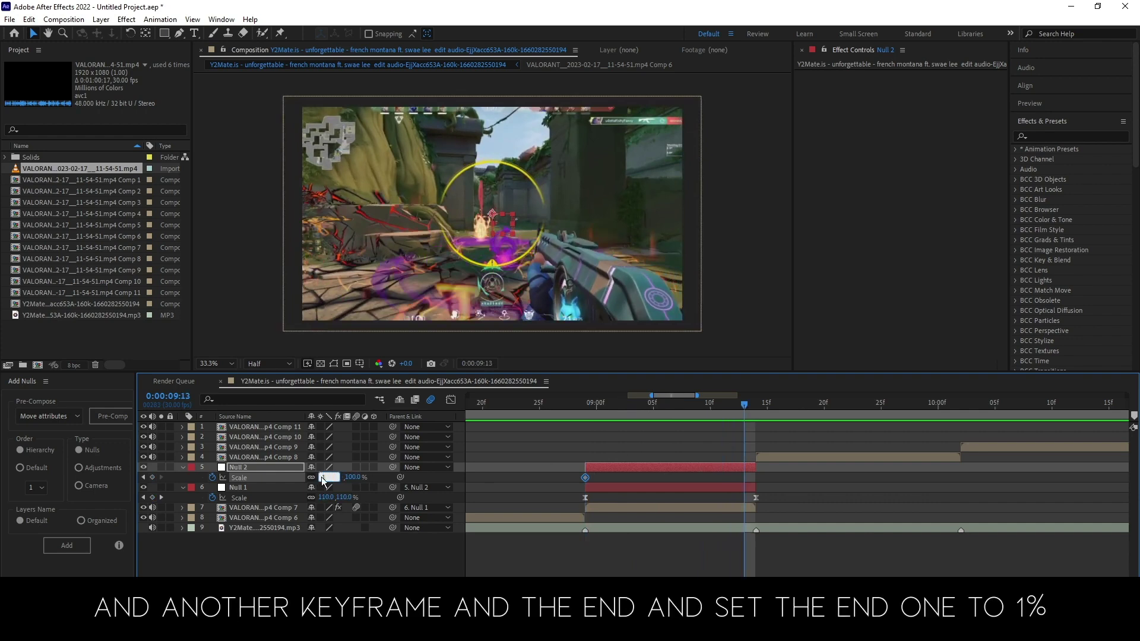
pyautogui.write('1')
pyautogui.press('Return')
pyautogui.moveTo(745, 480); pyautogui.dragTo(756, 479)
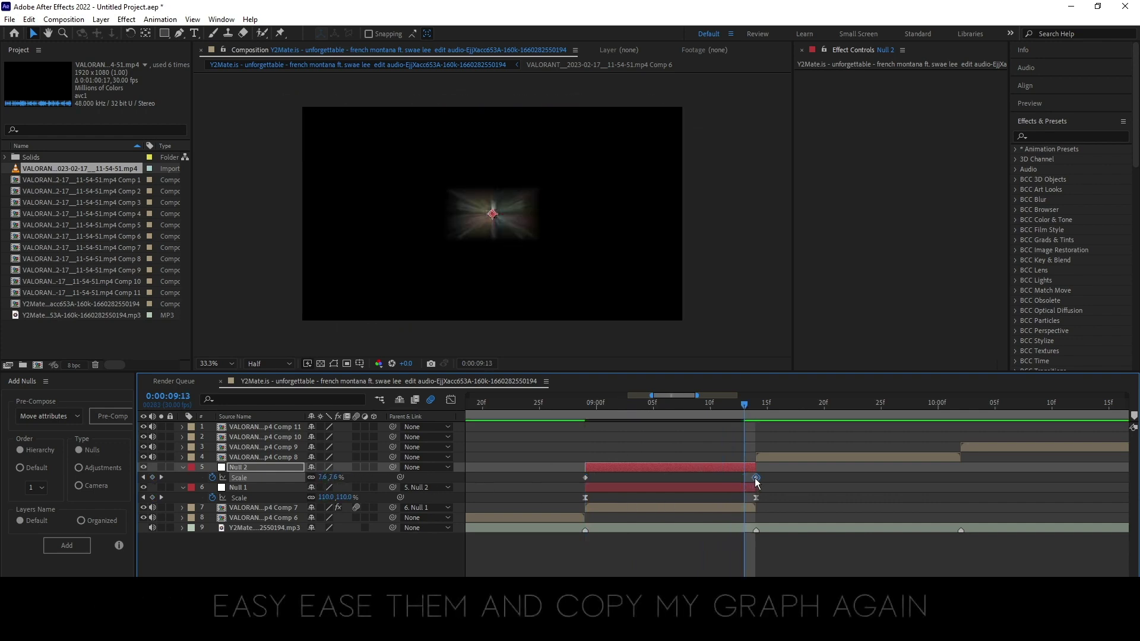
# Easy ease both Null 2 scale keyframes and shape their graph to stay flat, falling steeply at the end
pyautogui.click(254, 480)
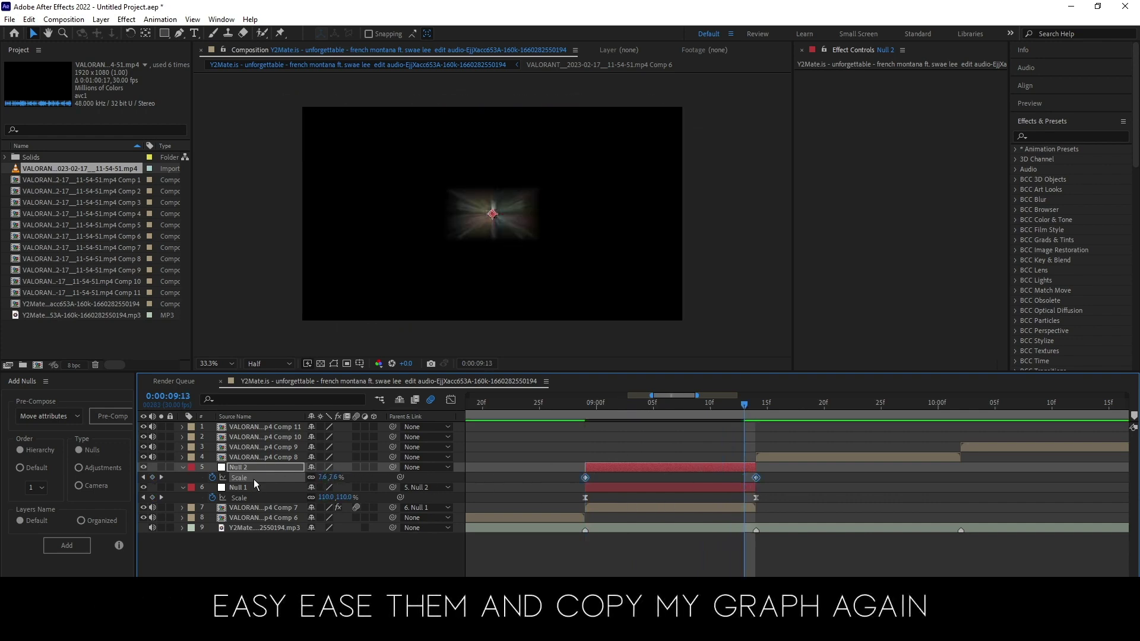
pyautogui.press('F9')
pyautogui.click(450, 399)
pyautogui.moveTo(542, 463); pyautogui.dragTo(744, 434)
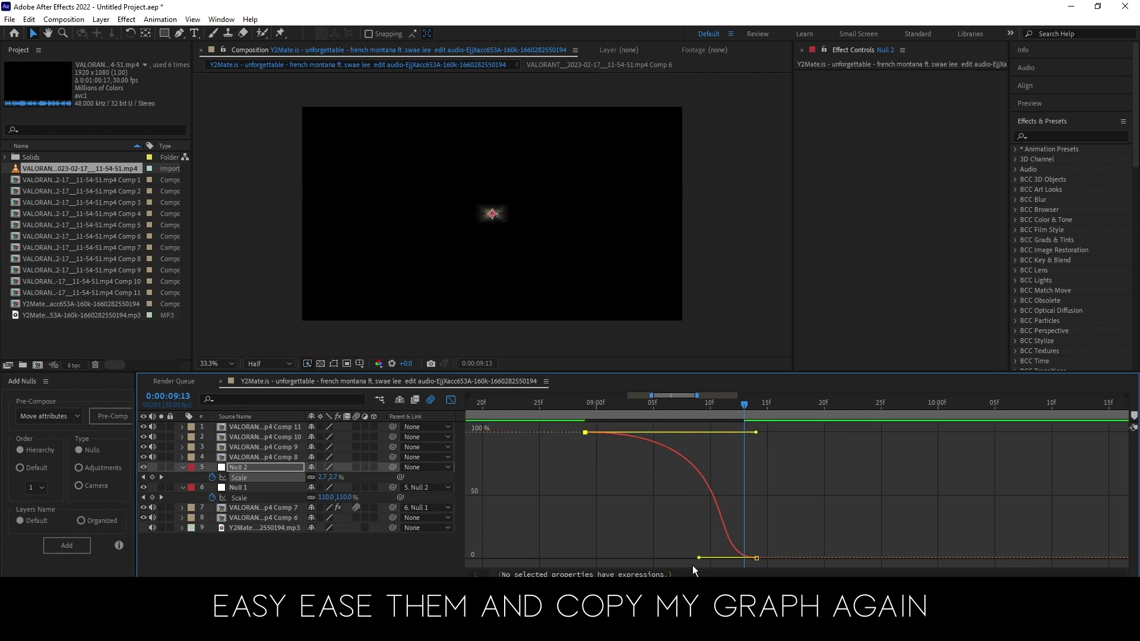
pyautogui.moveTo(700, 559); pyautogui.dragTo(795, 434)
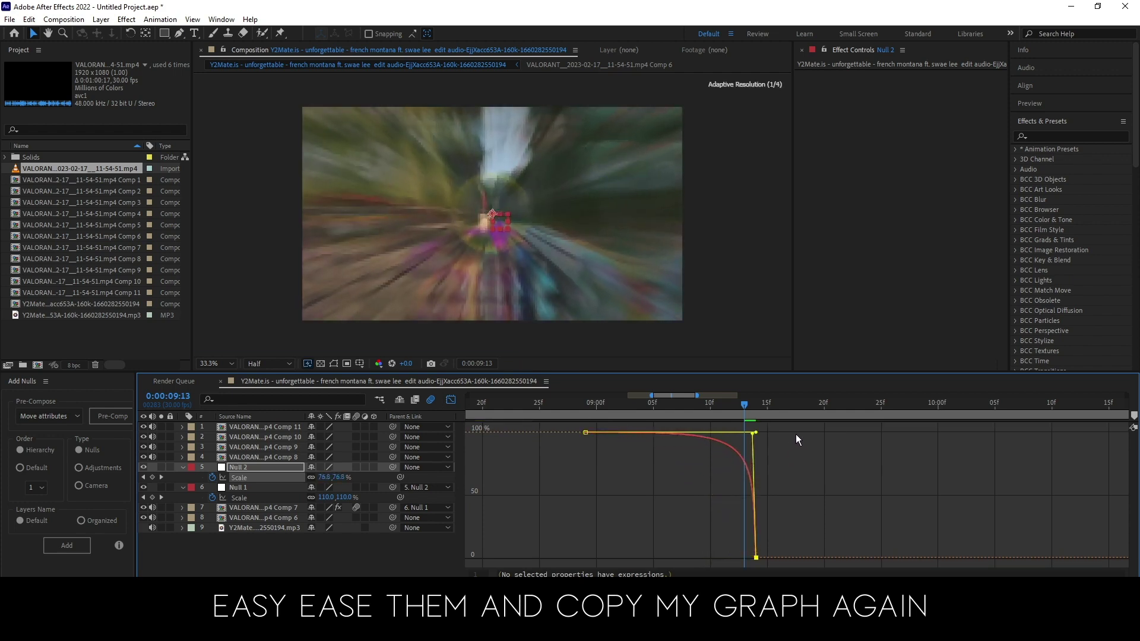
pyautogui.click(451, 400)
# Go to the start of the Comp 8 clip and add two parented nulls to it with the Add Nulls script
pyautogui.moveTo(743, 407); pyautogui.dragTo(750, 404)
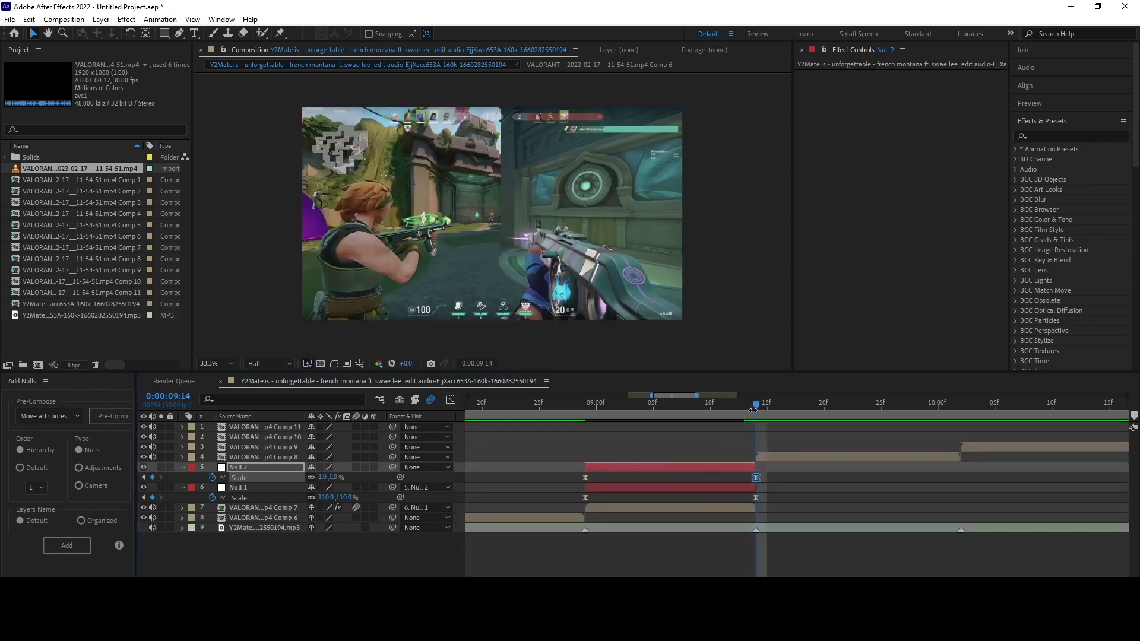
pyautogui.click(772, 456)
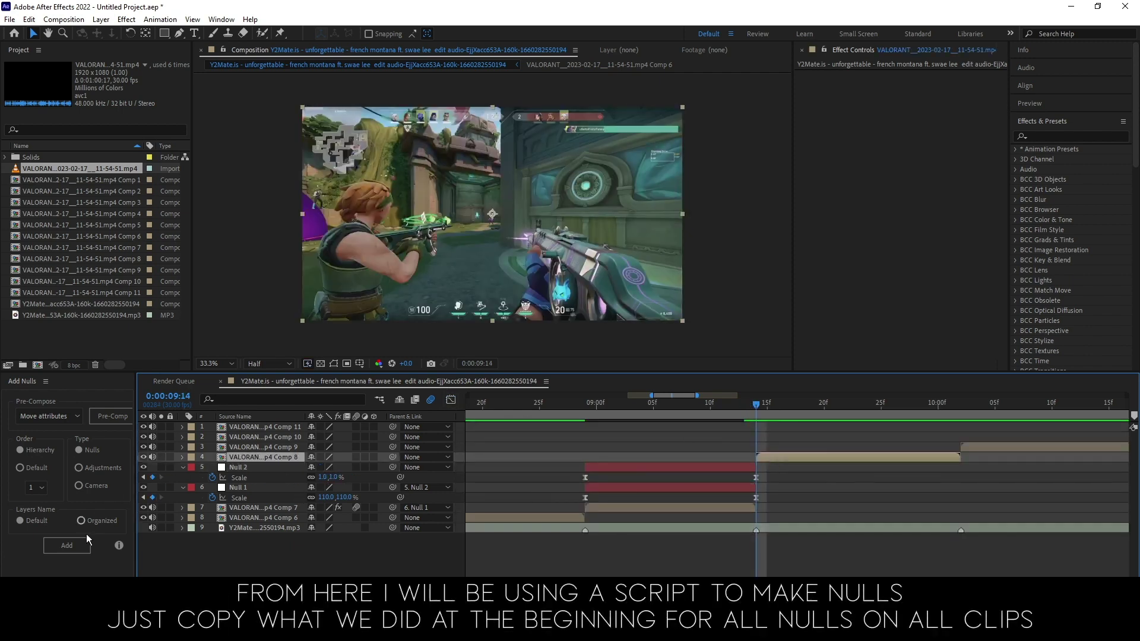
pyautogui.click(81, 552)
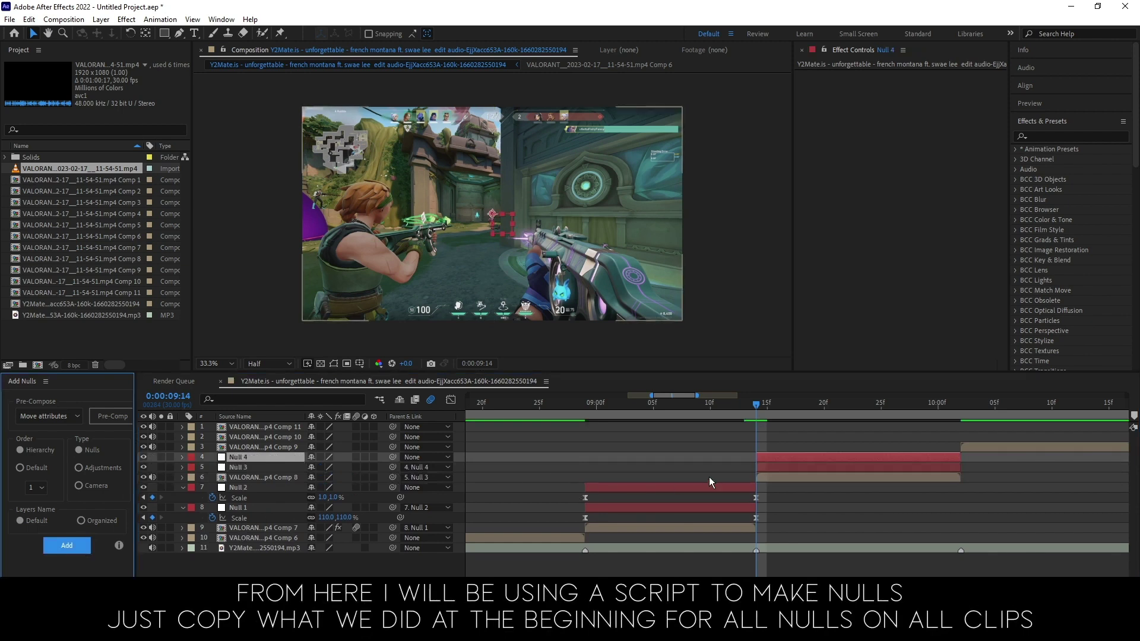
# Animate Null 3's scale with a 300% keyframe at the layer's start and a 100% keyframe at its end
pyautogui.click(778, 470)
pyautogui.press('s')
pyautogui.click(212, 477)
pyautogui.moveTo(756, 477); pyautogui.dragTo(961, 477)
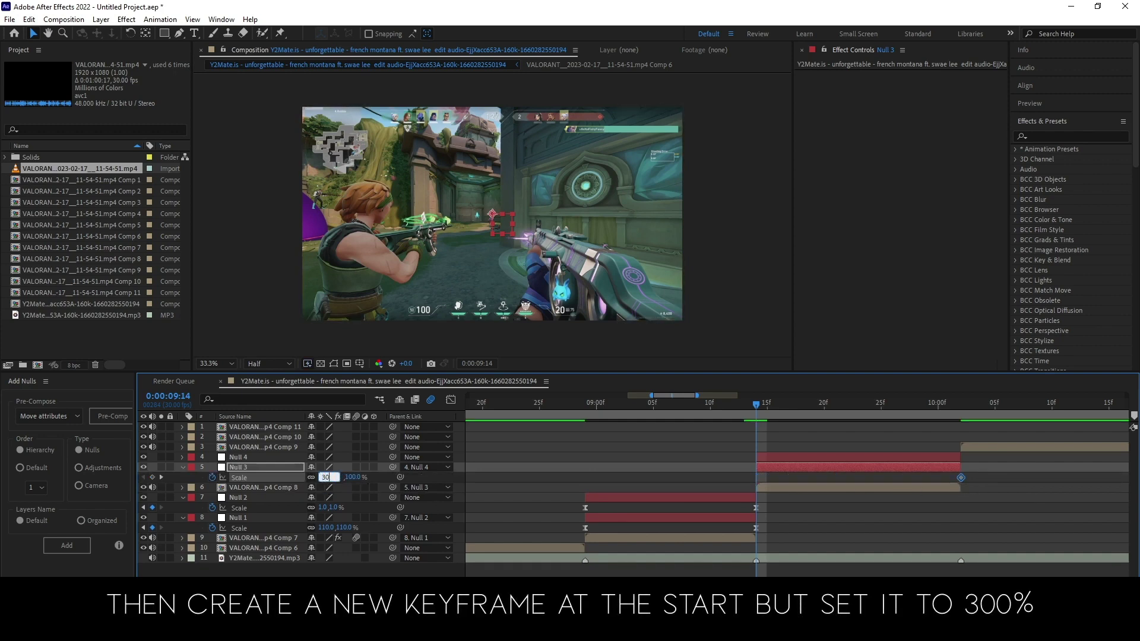
pyautogui.press('Return')
# Easy ease both Null 3 scale keyframes and shape their graph into a steep initial drop that flattens toward the end
pyautogui.click(279, 478)
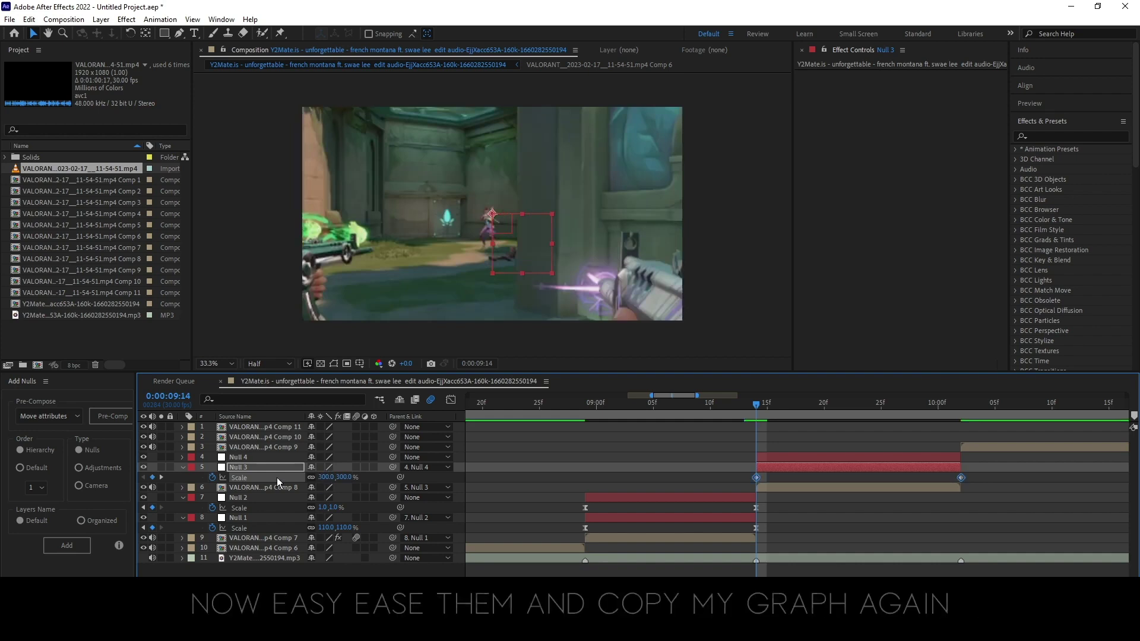
pyautogui.press('F9')
pyautogui.click(451, 400)
pyautogui.moveTo(699, 473); pyautogui.dragTo(818, 445)
pyautogui.moveTo(763, 538); pyautogui.dragTo(749, 557)
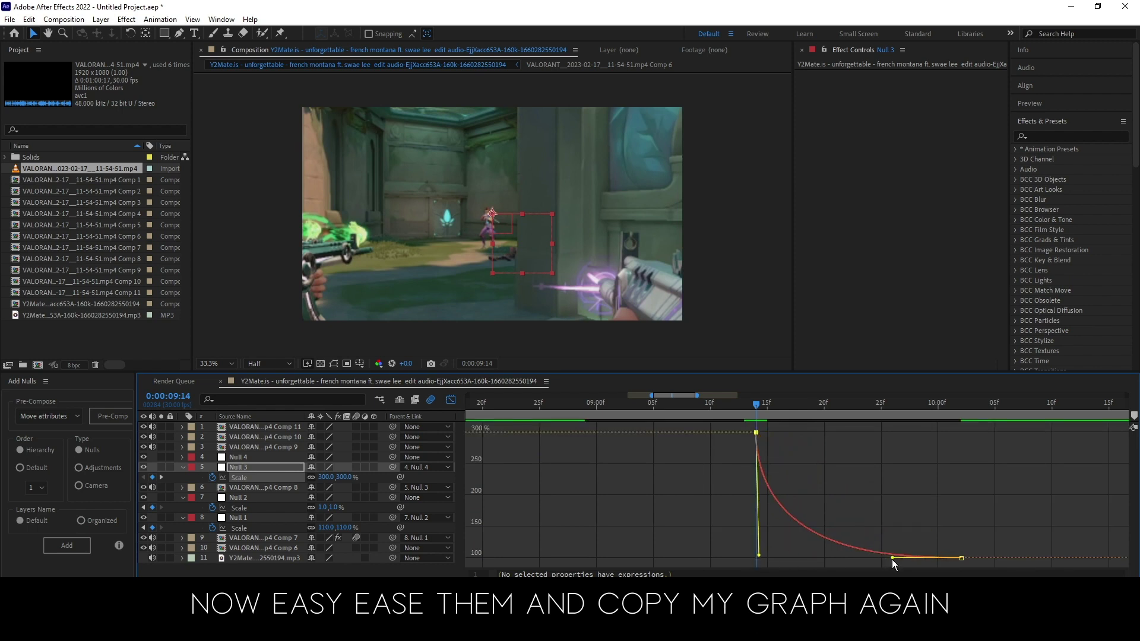
pyautogui.moveTo(893, 558); pyautogui.dragTo(789, 559)
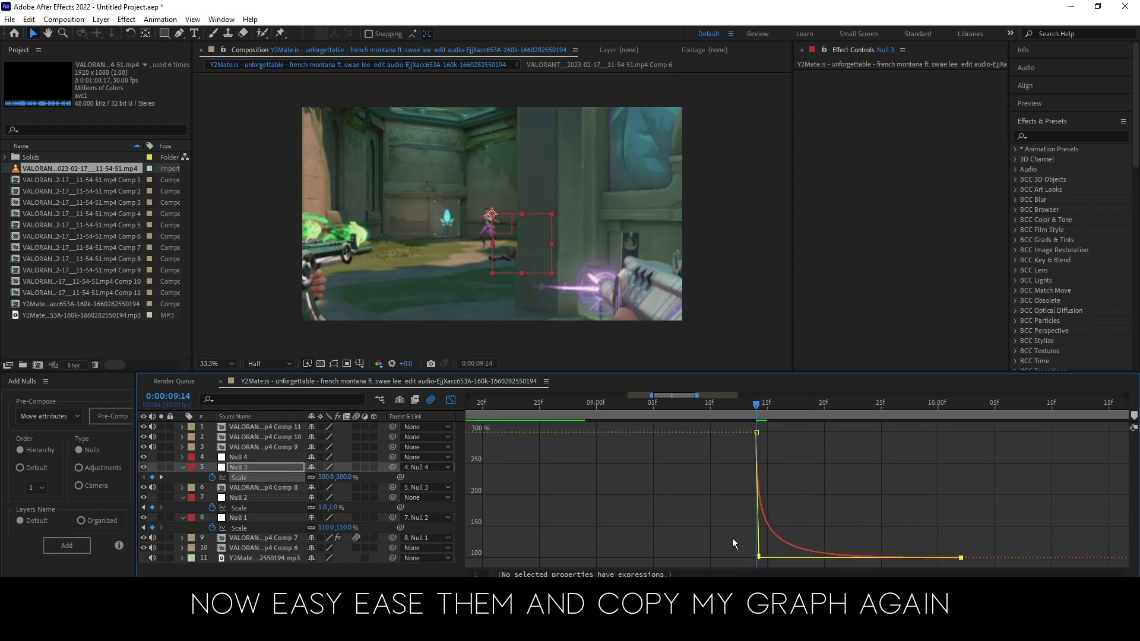
pyautogui.click(449, 398)
# Enable motion blur for the Comp 8, Comp 9, Comp 10 and Comp 11 layers
pyautogui.click(820, 488)
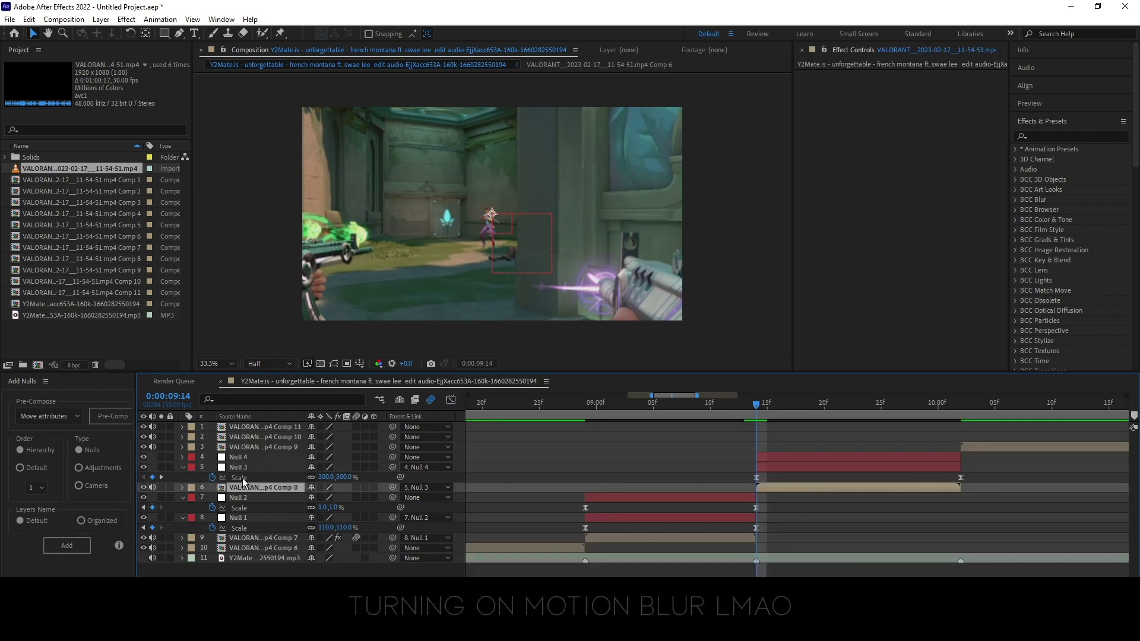
pyautogui.keyDown('ctrl'); pyautogui.click(247, 444); pyautogui.keyUp('ctrl')
pyautogui.keyDown('ctrl'); pyautogui.click(253, 436); pyautogui.keyUp('ctrl')
pyautogui.keyDown('ctrl'); pyautogui.click(259, 427); pyautogui.keyUp('ctrl')
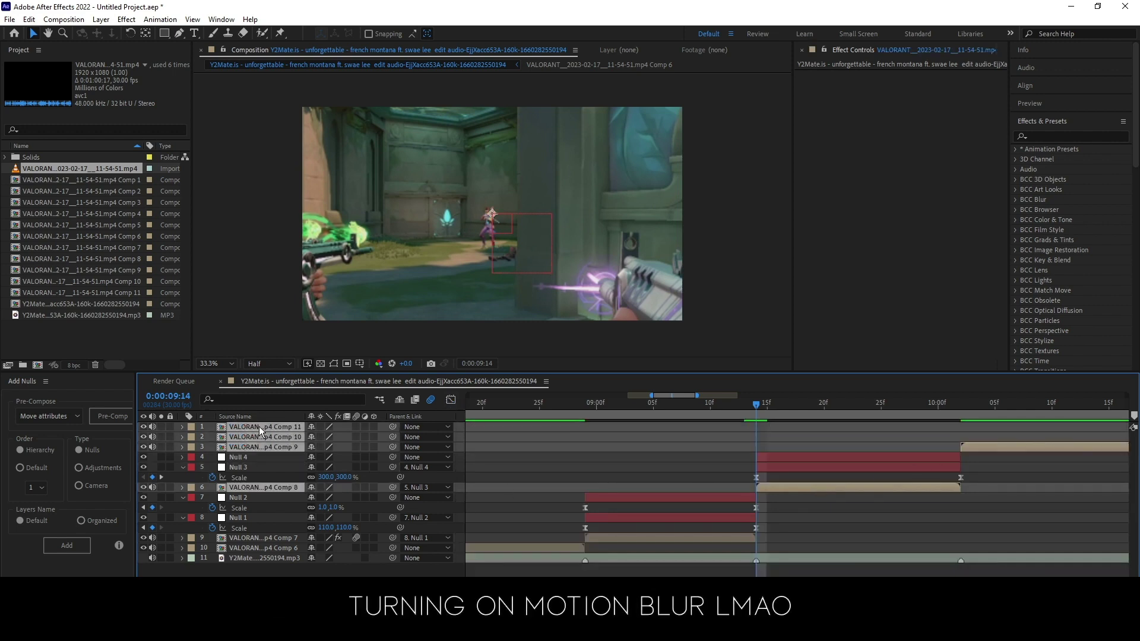
pyautogui.click(355, 426)
pyautogui.click(800, 575)
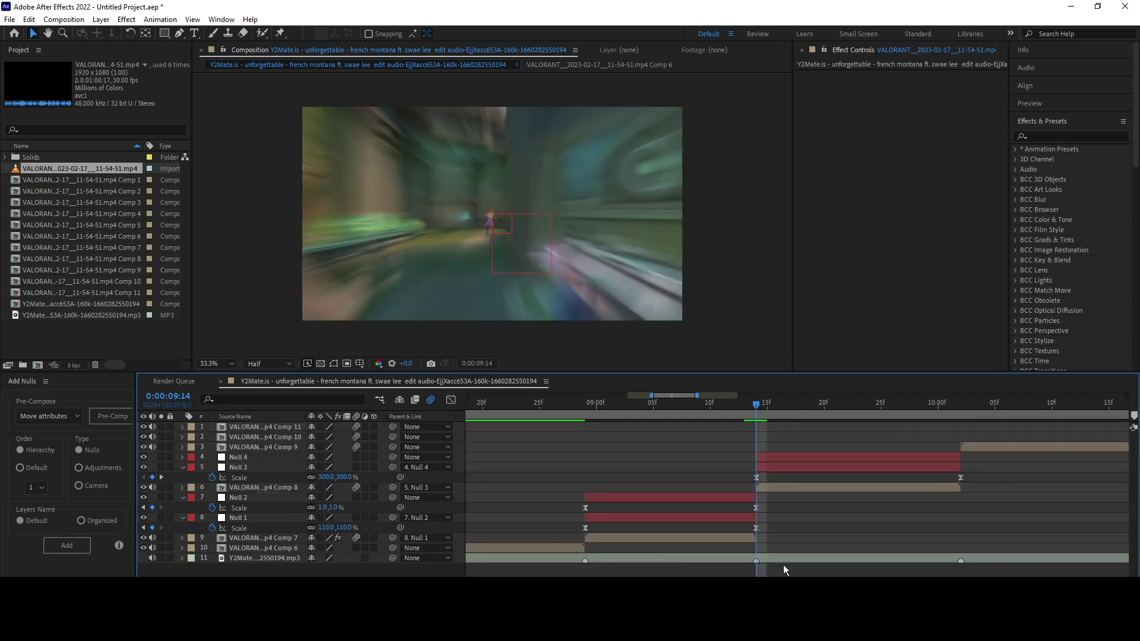
# Keyframe Null 4's scale at 100% at the layer's start and at 1% at its end
pyautogui.click(773, 457)
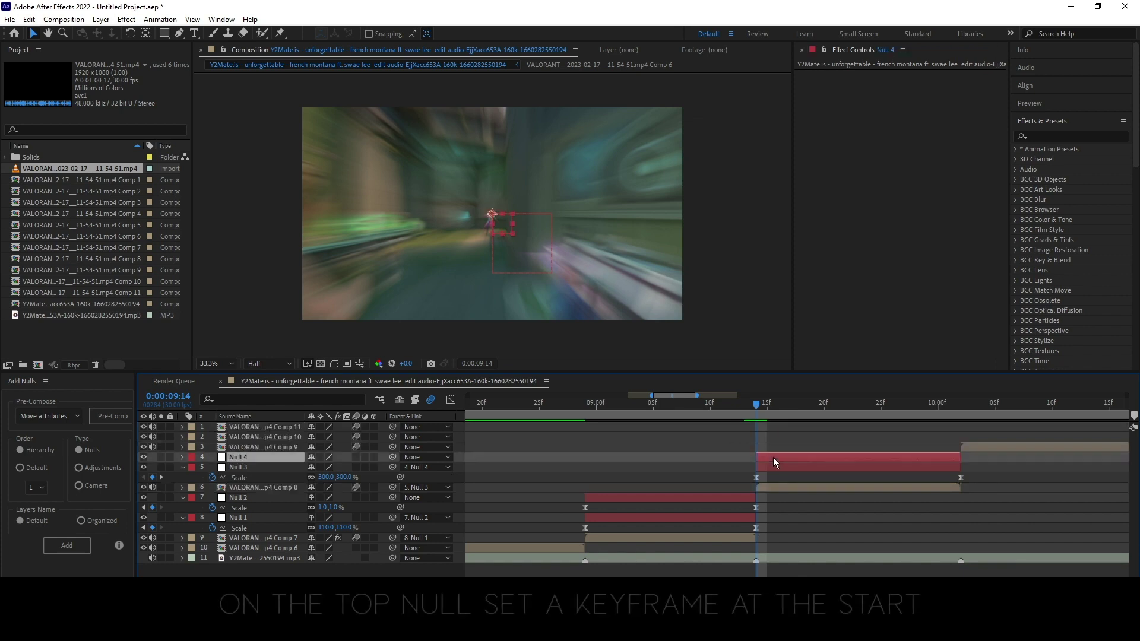
pyautogui.press('s')
pyautogui.click(212, 468)
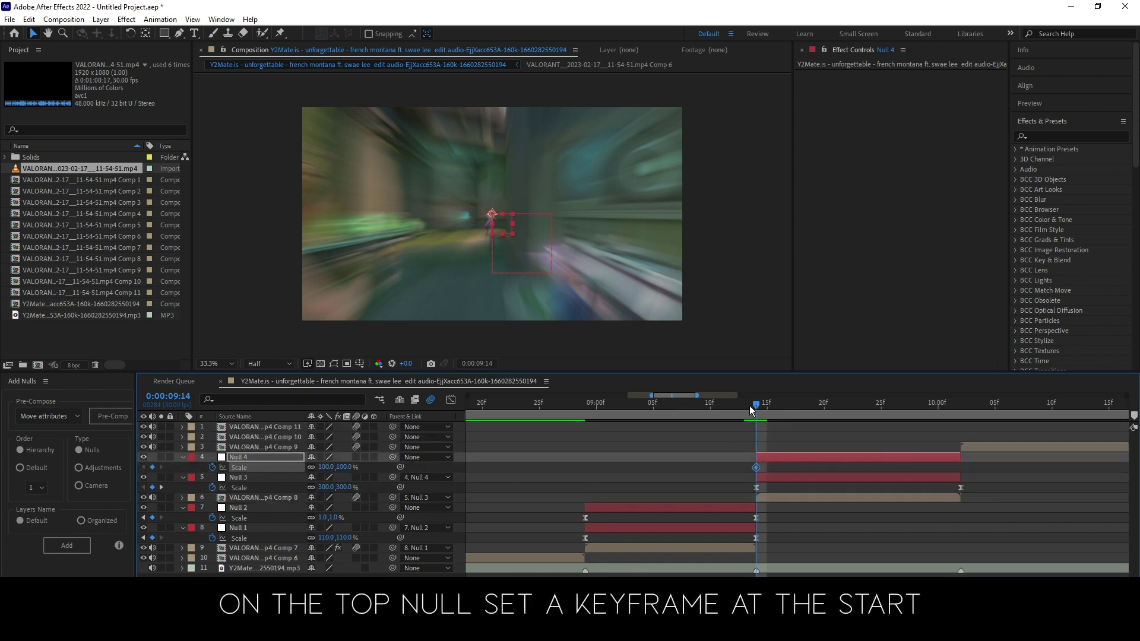
pyautogui.moveTo(761, 409); pyautogui.dragTo(950, 409)
pyautogui.click(327, 467)
pyautogui.write('1')
pyautogui.press('Return')
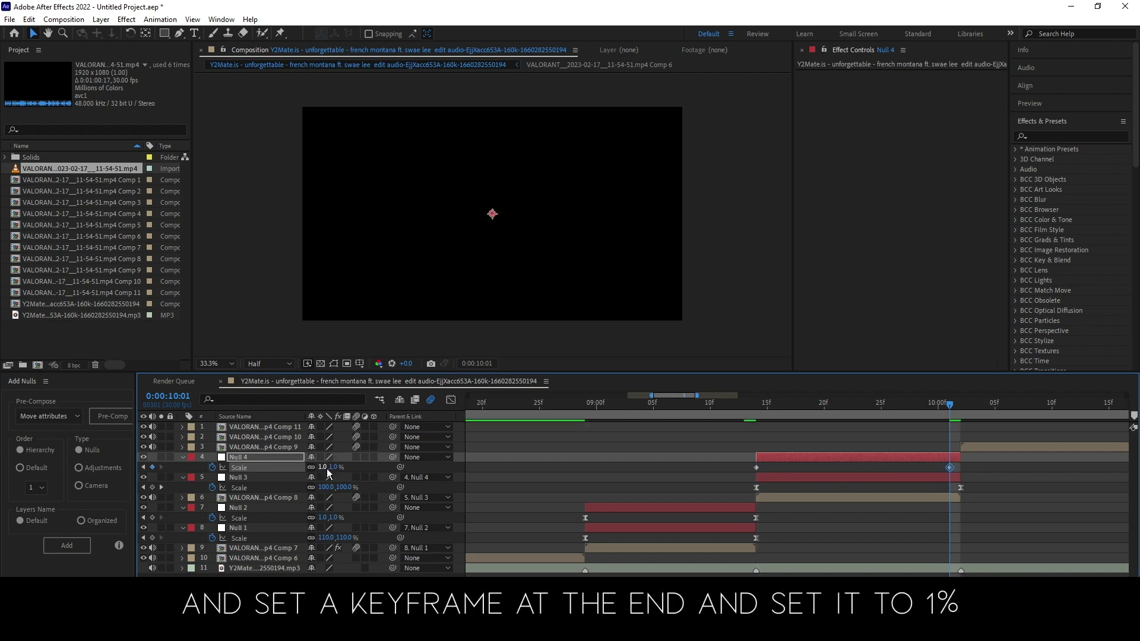
pyautogui.moveTo(950, 468); pyautogui.dragTo(704, 464)
# Easy ease both Null 4 scale keyframes and shape their graph to hold flat before a steep final drop
pyautogui.press('F9')
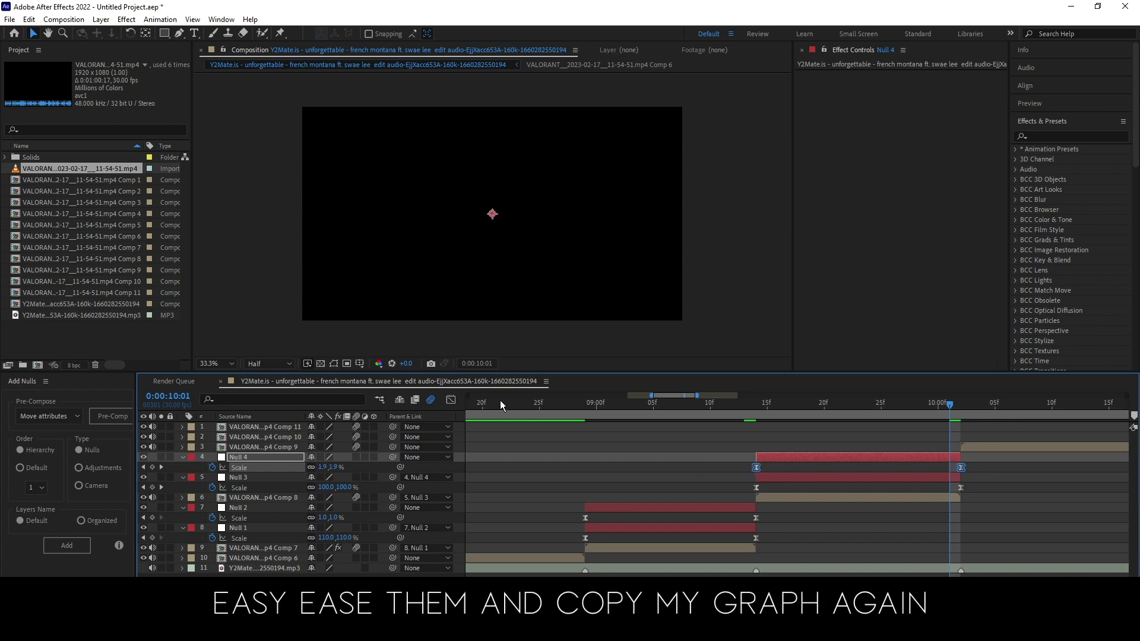
pyautogui.click(450, 400)
pyautogui.moveTo(797, 430); pyautogui.dragTo(746, 447)
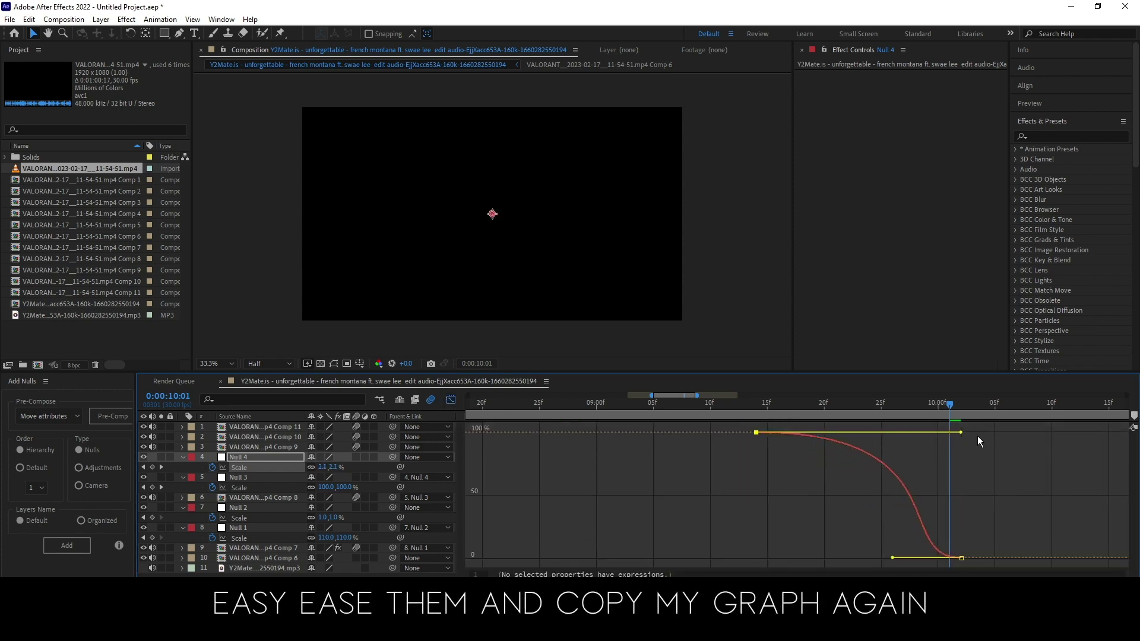
pyautogui.moveTo(892, 558); pyautogui.dragTo(993, 433)
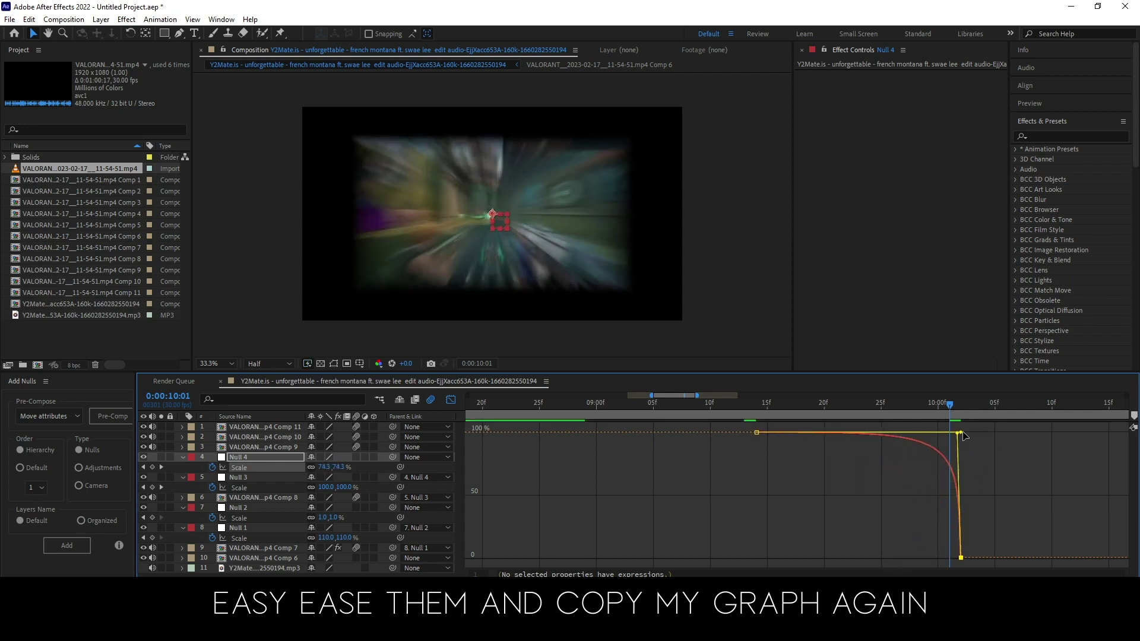
pyautogui.click(452, 400)
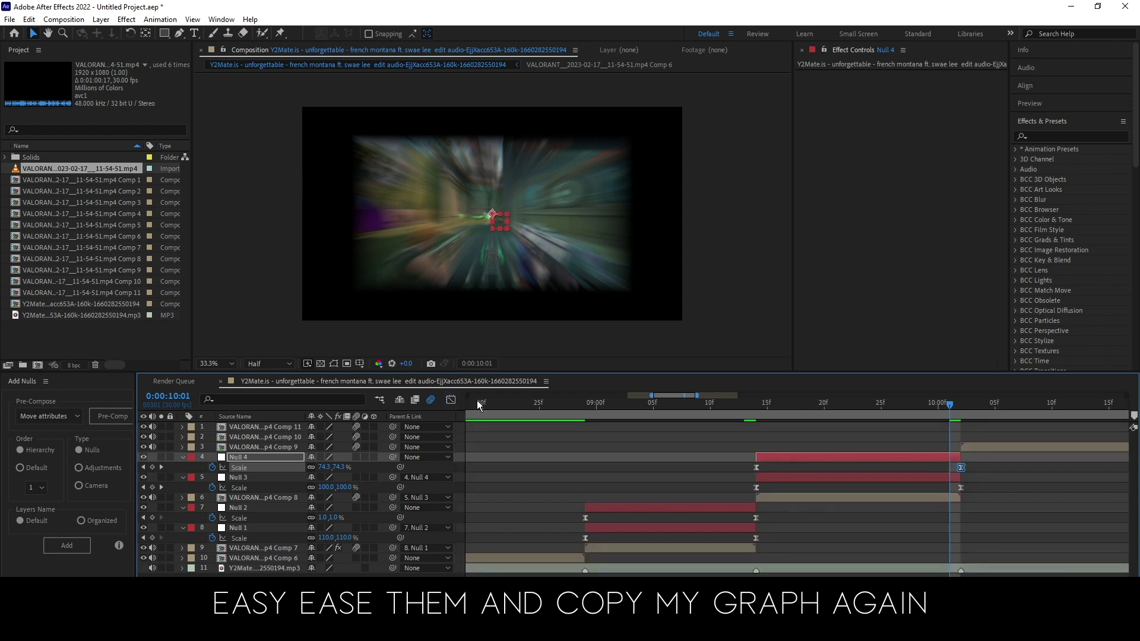
# Paste the copied Motion Tile effect onto the Comp 8, Comp 9, Comp 10 and Comp 11 layers
pyautogui.click(929, 498)
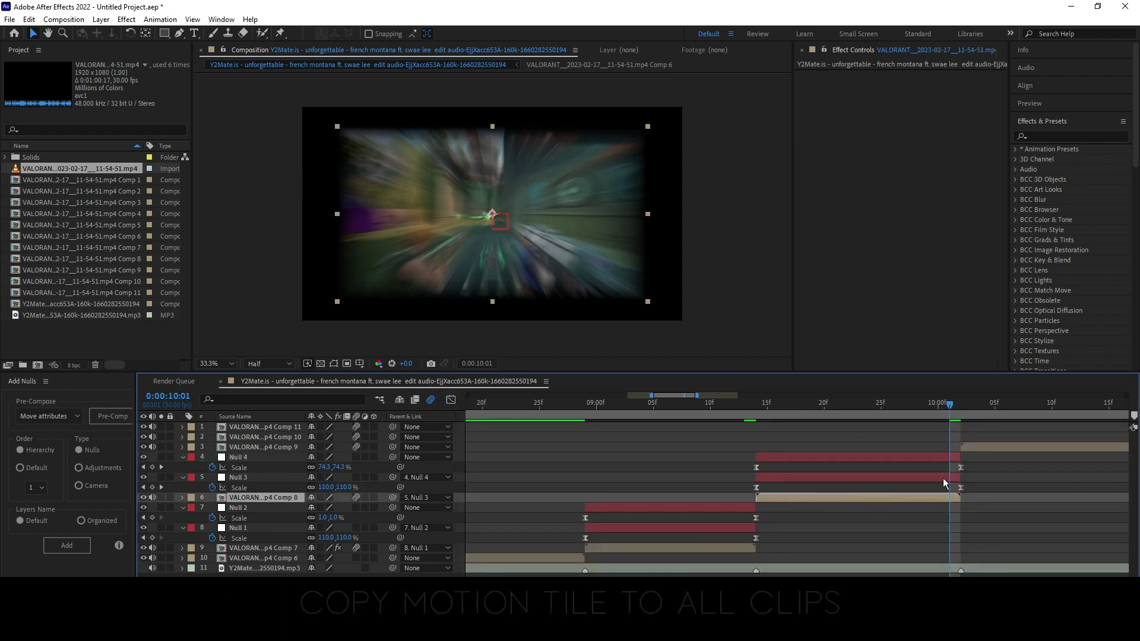
pyautogui.keyDown('ctrl'); pyautogui.click(259, 447); pyautogui.keyUp('ctrl')
pyautogui.keyDown('ctrl'); pyautogui.click(258, 437); pyautogui.keyUp('ctrl')
pyautogui.keyDown('ctrl'); pyautogui.click(259, 428); pyautogui.keyUp('ctrl')
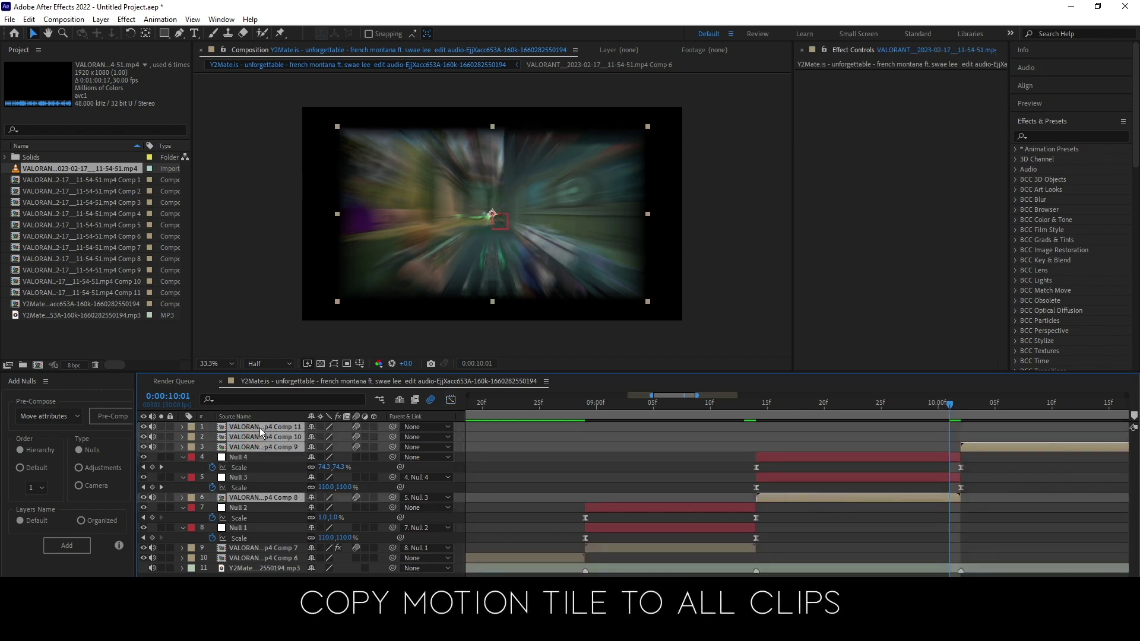
pyautogui.click(828, 213)
pyautogui.hotkey('ctrl', 'v')
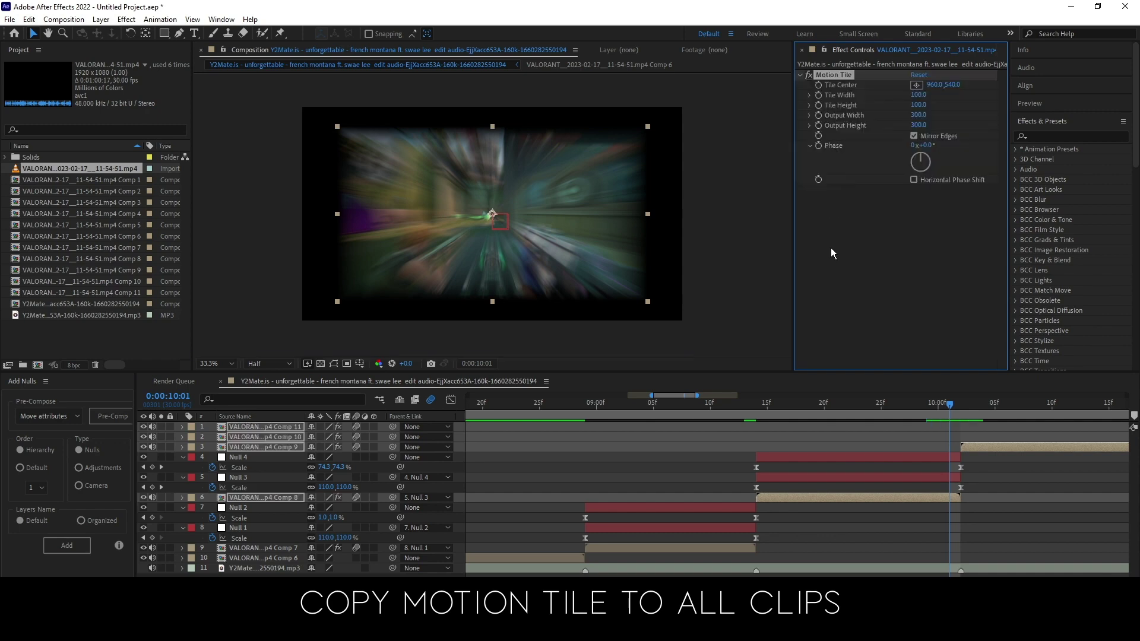
pyautogui.click(889, 464)
# Preview the zoom transitions across the Comp 7 and Comp 8 clips from 0:00:08:25
pyautogui.moveTo(949, 406); pyautogui.dragTo(539, 442)
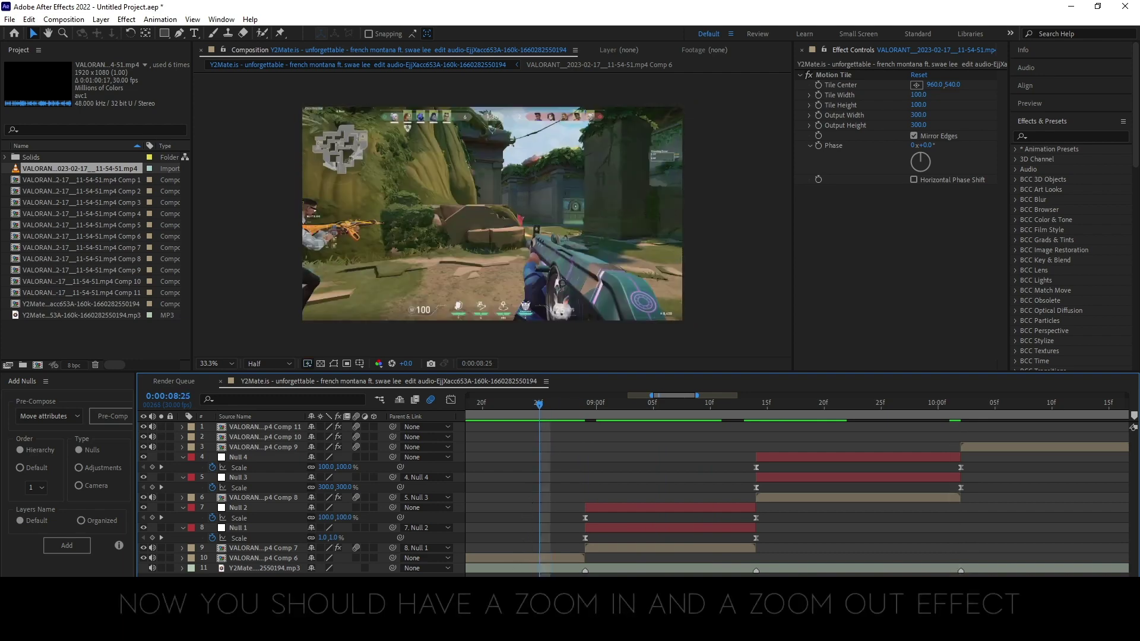
pyautogui.press('-')
pyautogui.press('-')
pyautogui.press('space')
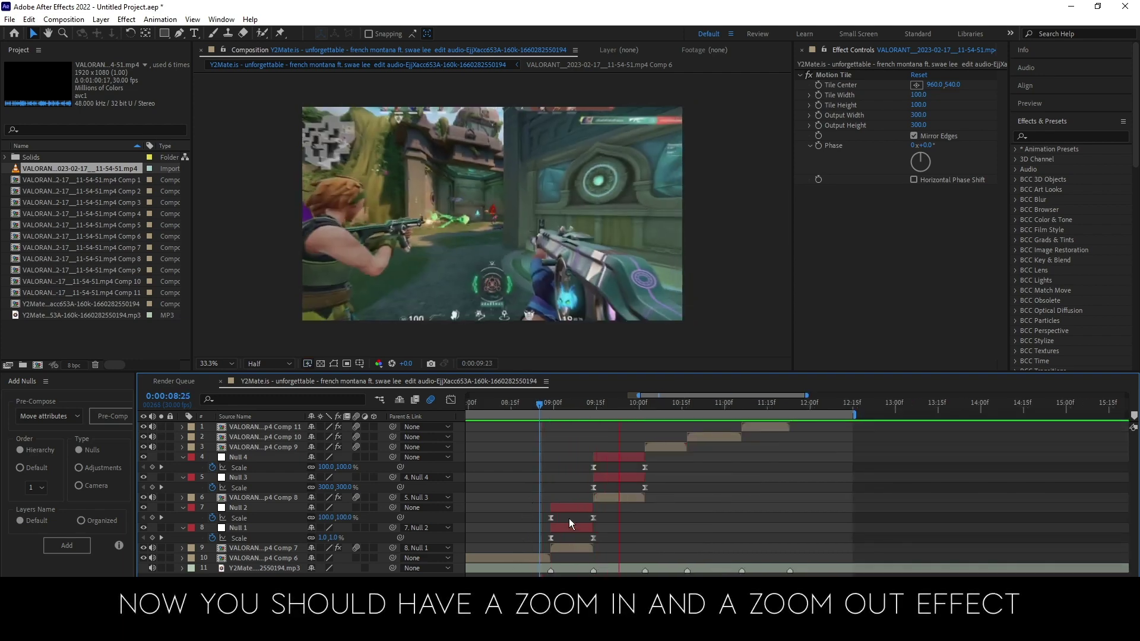
pyautogui.press('space')
pyautogui.click(540, 403)
pyautogui.press('space')
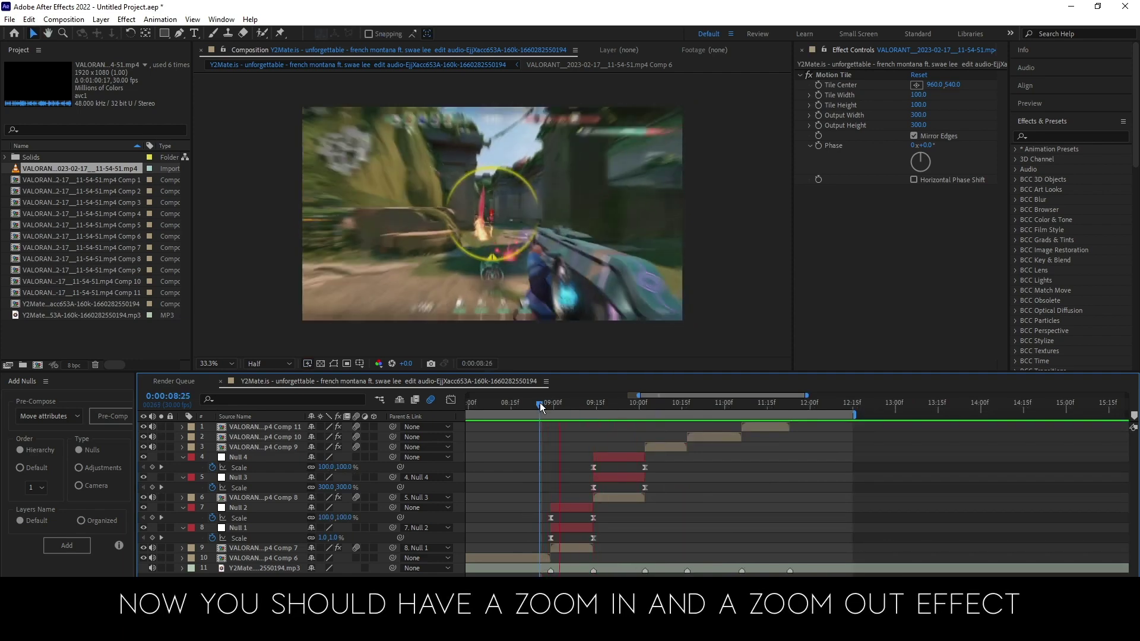
pyautogui.press('space')
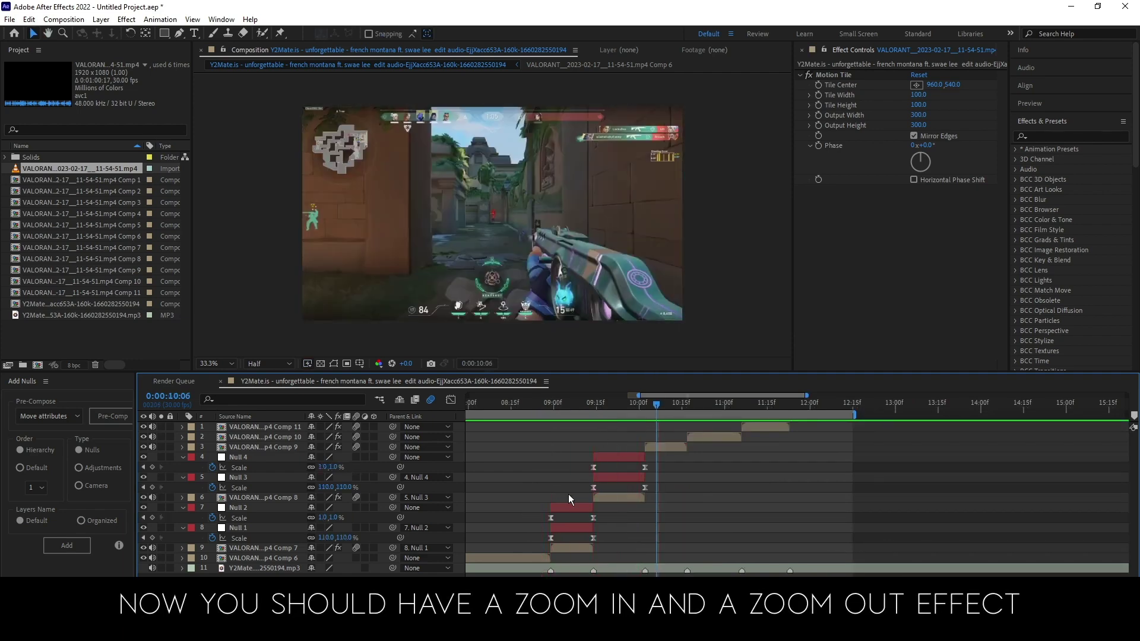
# Set Null 8's end scale keyframe to 175% for the zoom on the Comp 10 clip
pyautogui.press('=')
pyautogui.press('=')
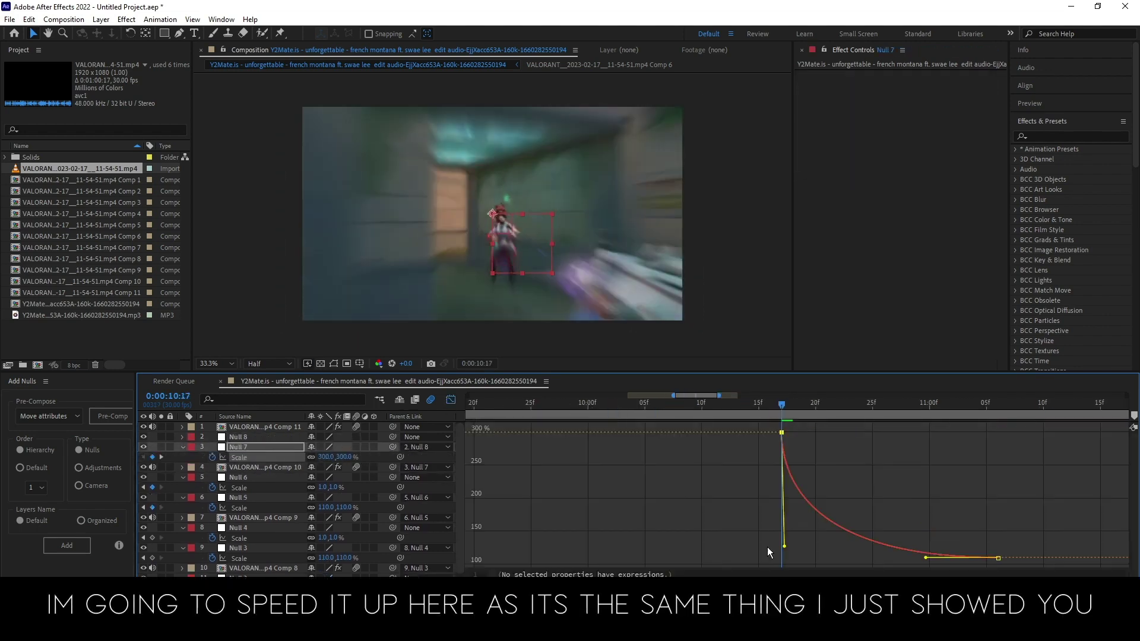
pyautogui.hotkey('shift', 'F3')
pyautogui.click(327, 447)
pyautogui.write('175')
pyautogui.press('Return')
pyautogui.hotkey('shift', 'F3')
pyautogui.hotkey('shift', 'F3')
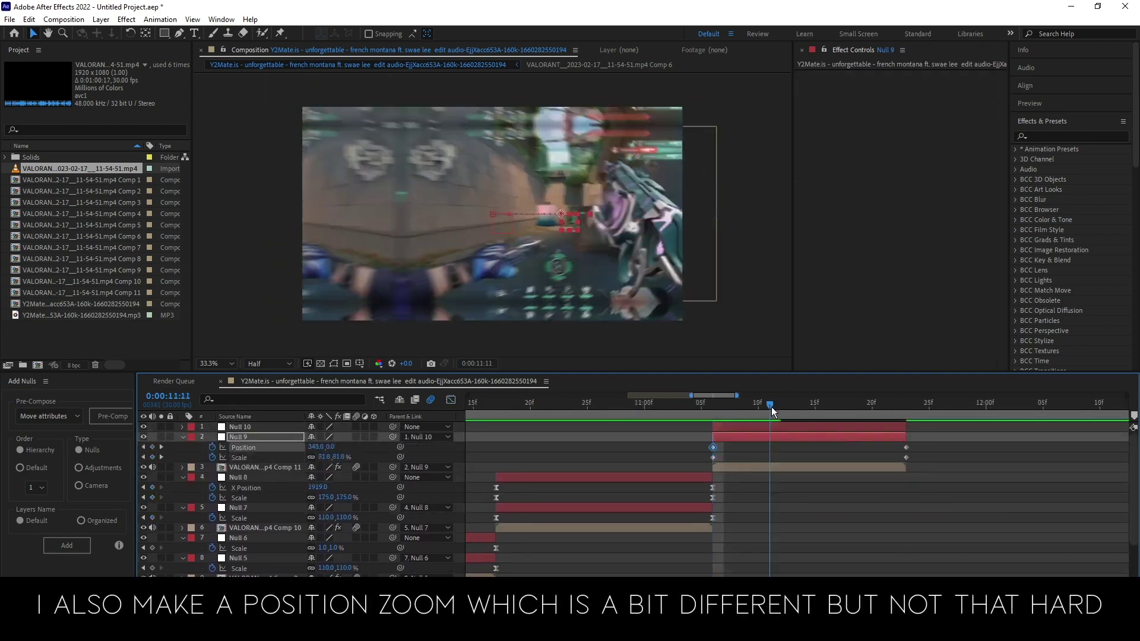
# Easy ease Null 9's keyframes on the Comp 11 clip and reshape their graph with a steep start
pyautogui.press('F9')
pyautogui.hotkey('shift', 'F3')
pyautogui.moveTo(745, 557); pyautogui.dragTo(736, 440)
pyautogui.moveTo(789, 557); pyautogui.dragTo(862, 562)
pyautogui.hotkey('shift', 'F3')
# Preview the finished zoom effects across all clips with the layers' keyframed properties collapsed
pyautogui.click(778, 416)
pyautogui.press('-')
pyautogui.press('space')
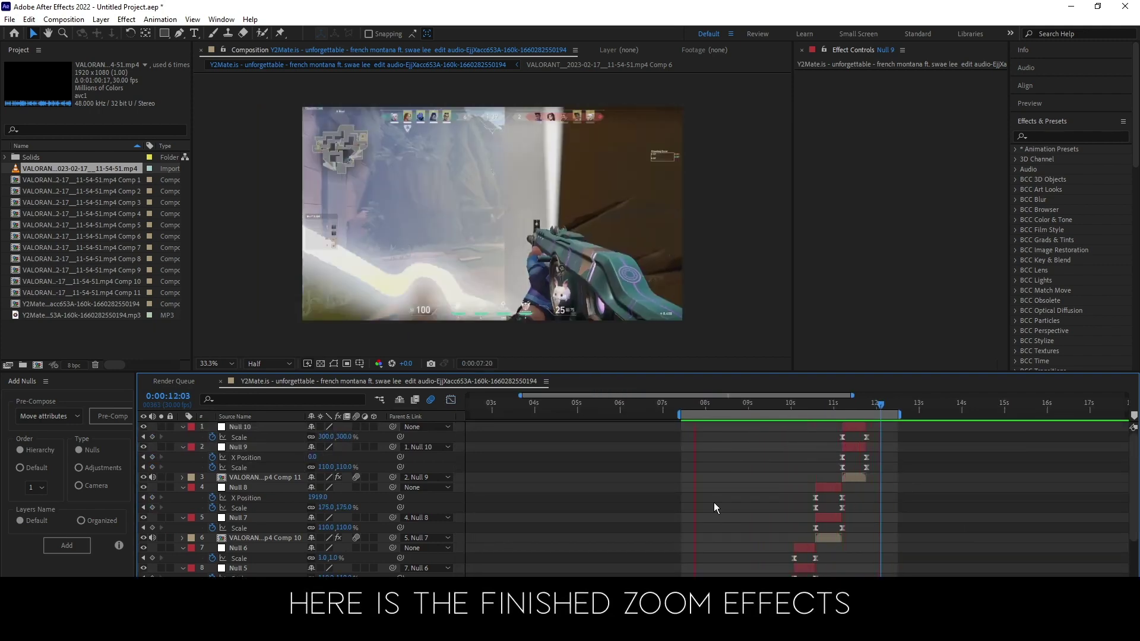
pyautogui.press('u')
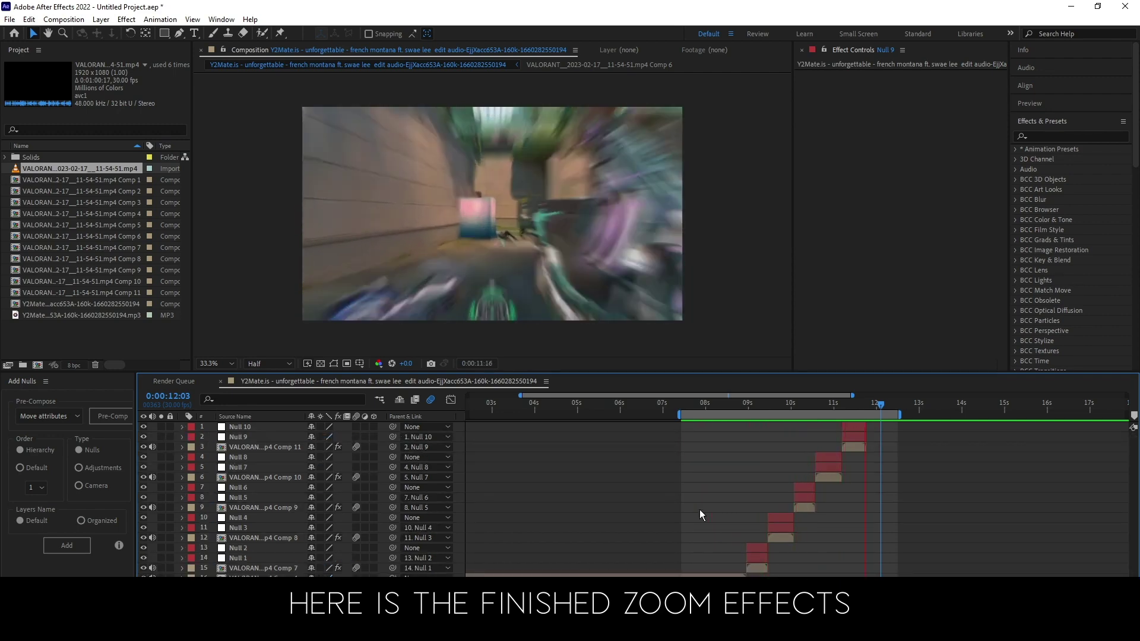
pyautogui.press('=')
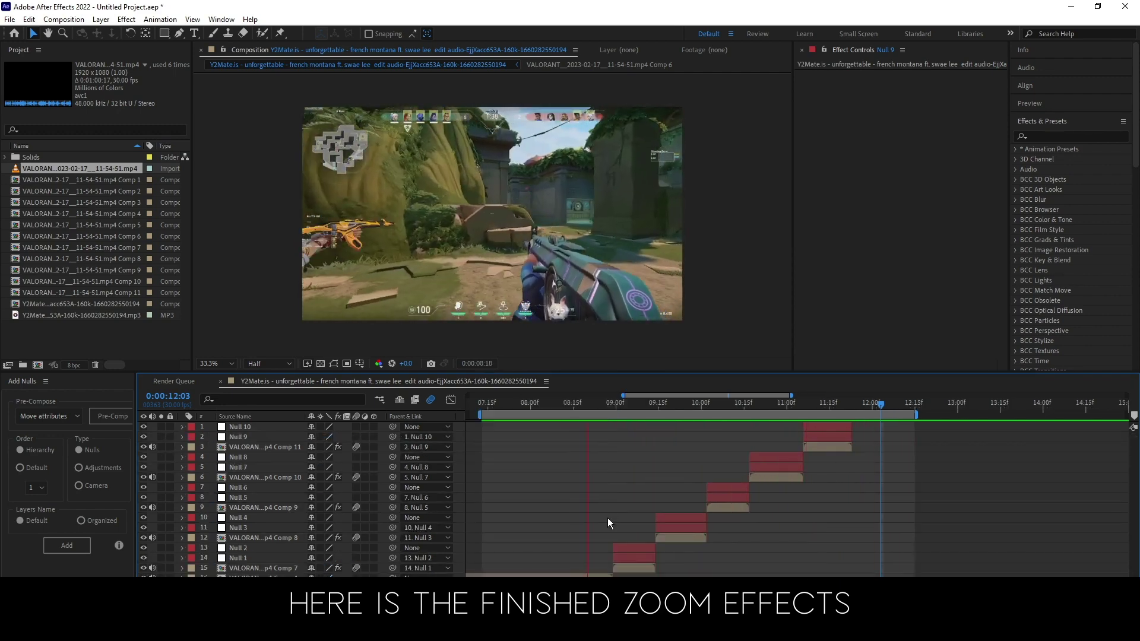